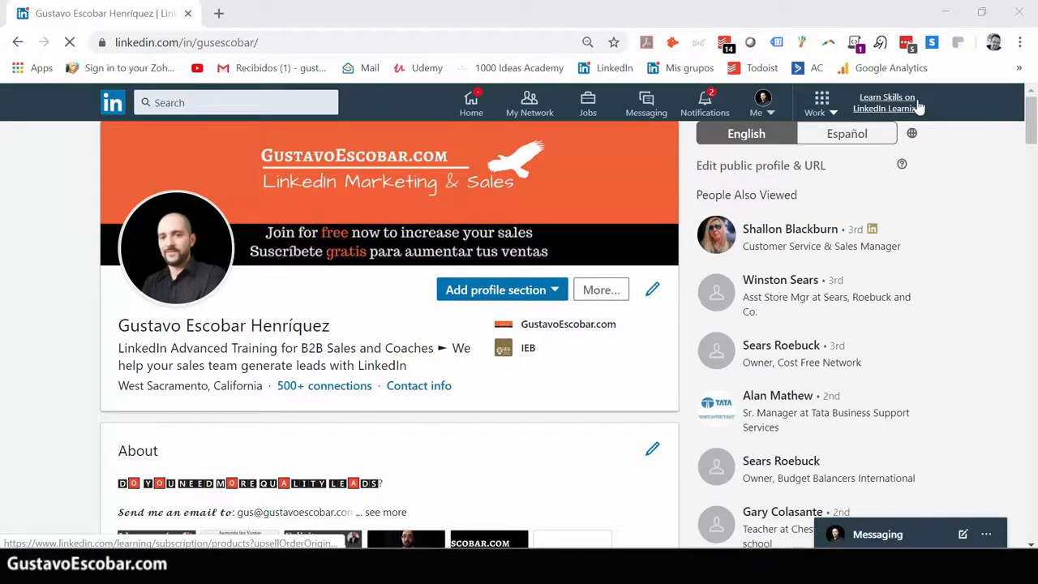
Open the Sales Solutions page from LinkedIn's business services and start the Sales Navigator free trial.
left_click(900, 113)
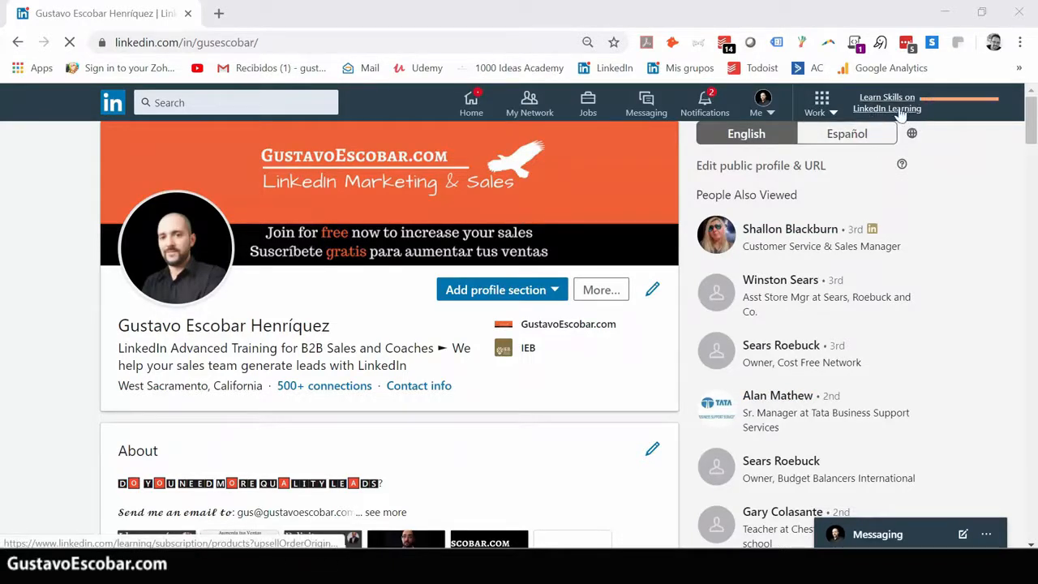
left_click(829, 117)
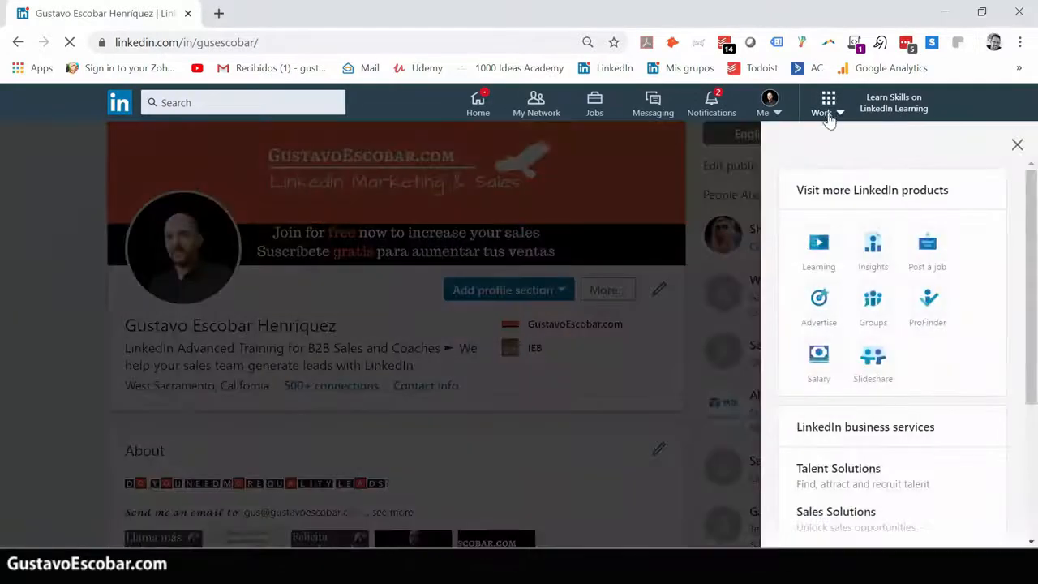
left_click(833, 523)
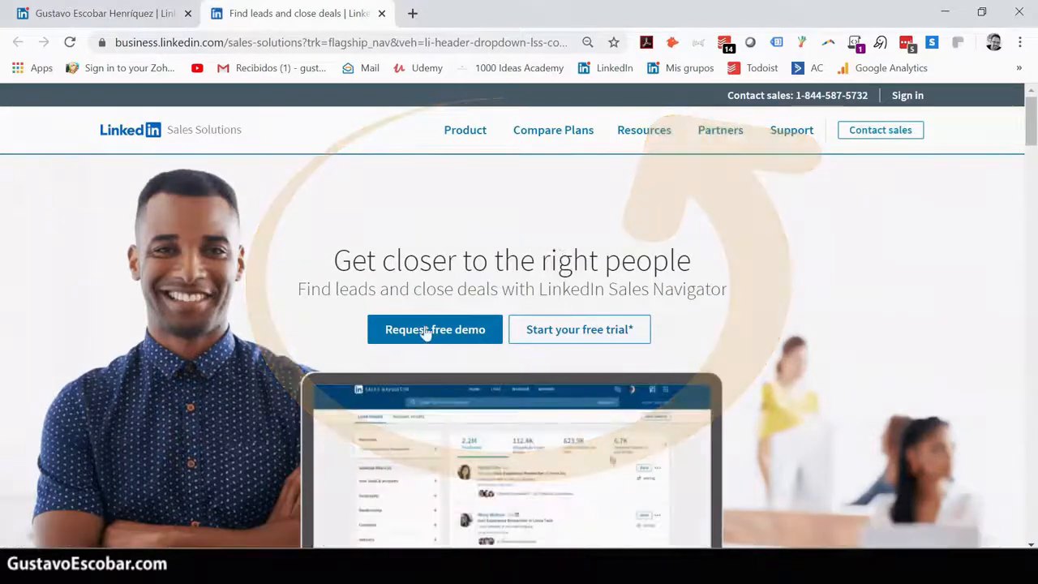
left_click(572, 332)
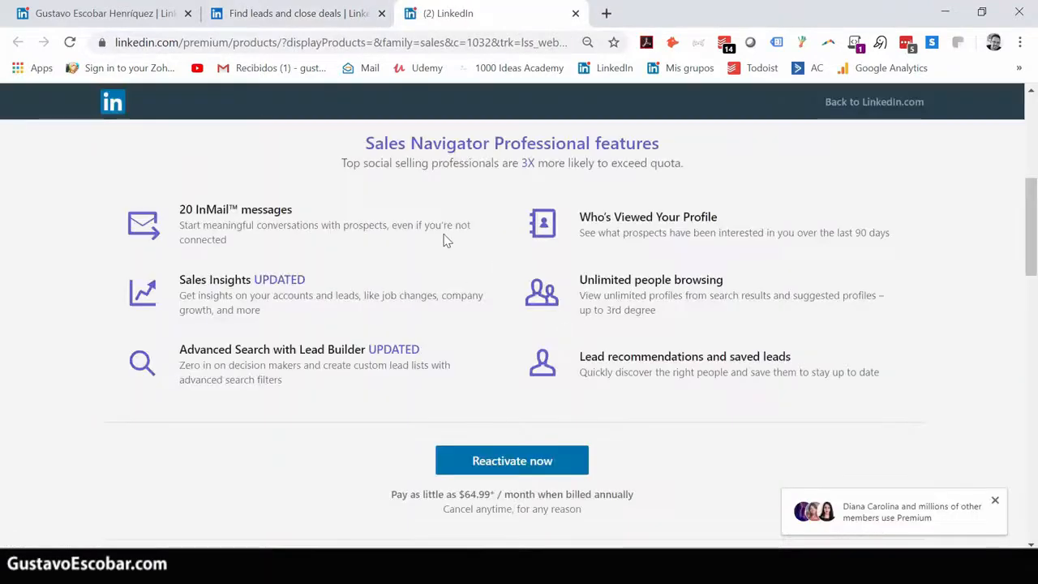
Reactivate the Sales Navigator Professional plan and choose the Monthly billing cycle at checkout.
scroll(512, 232, "up", 3)
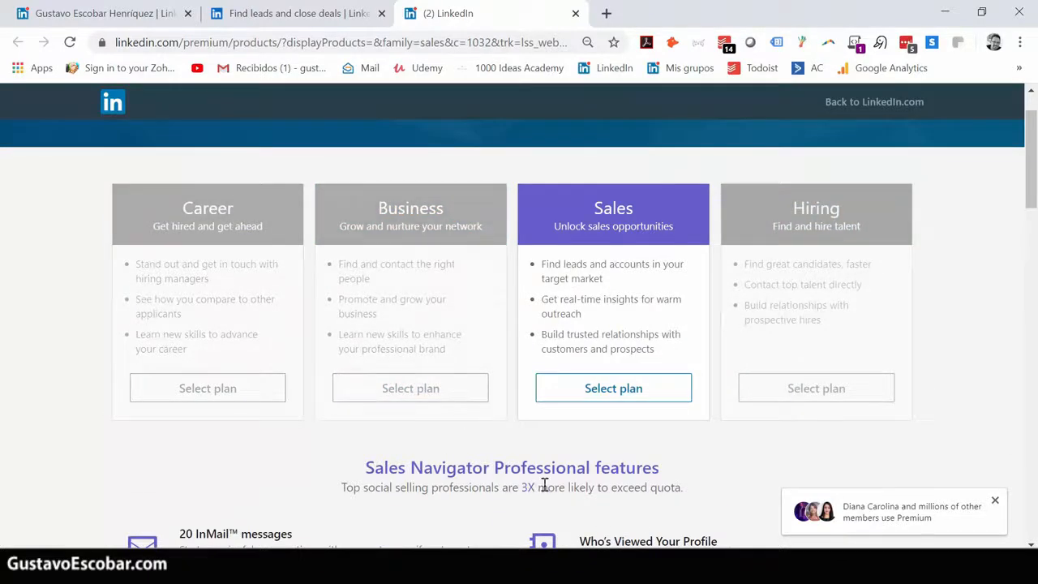
scroll(592, 450, "down", 3)
scroll(590, 440, "down", 1)
left_click(518, 468)
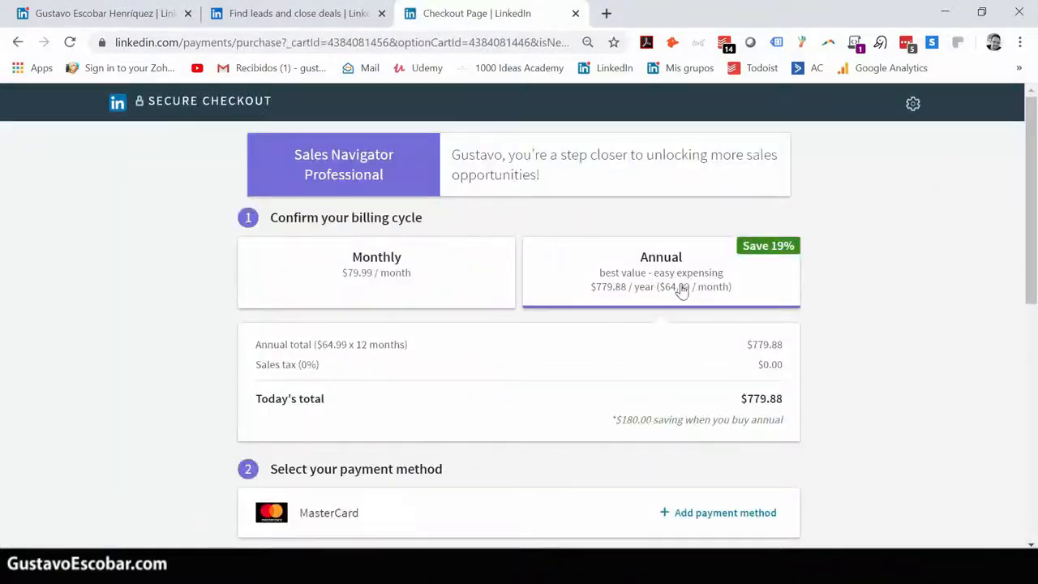
left_click(347, 273)
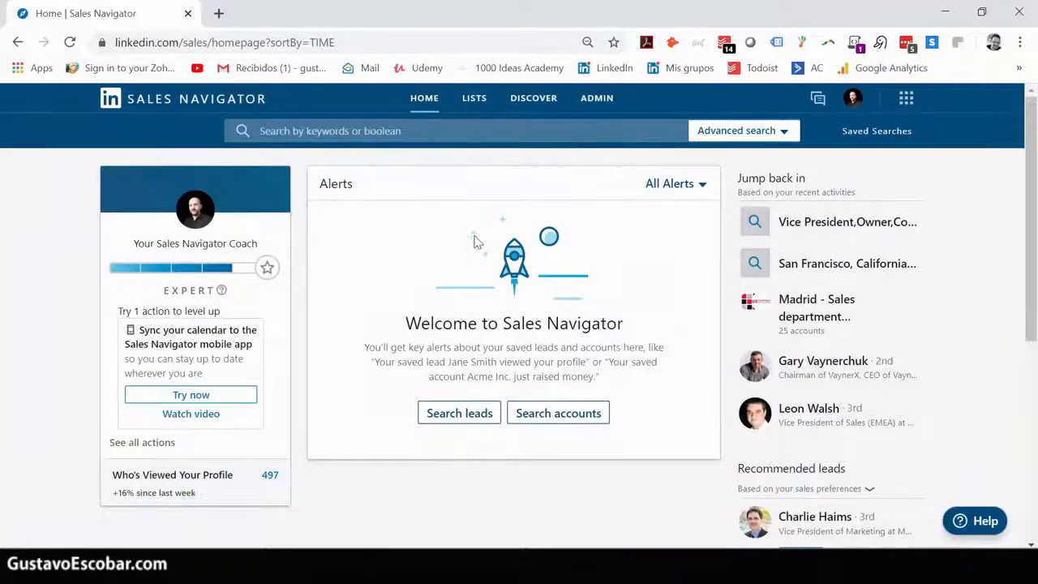
Review the Sales Navigator settings, including the sales preferences for geographies, industry and company size.
mouse_move(527, 106)
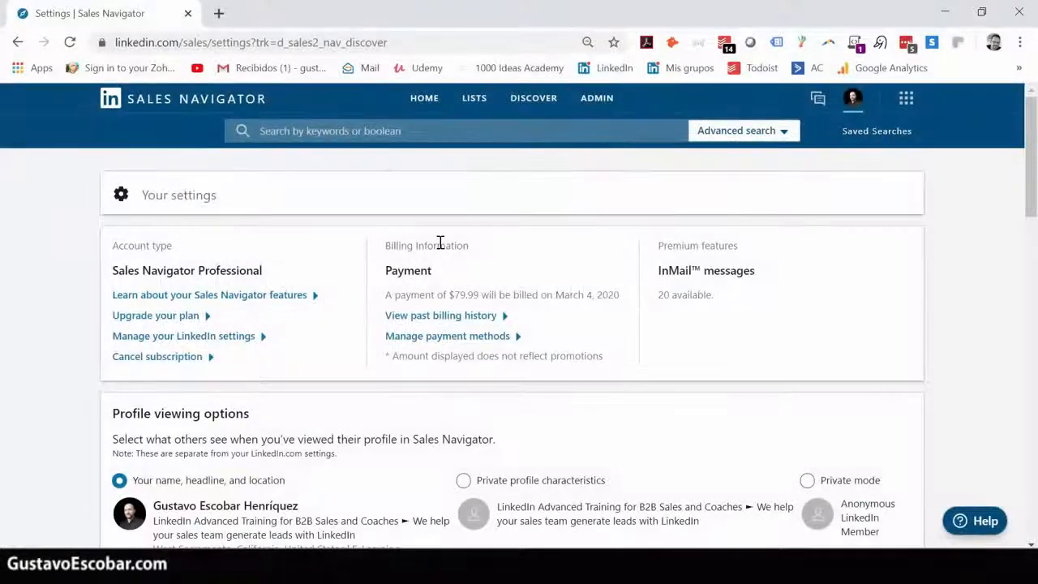
scroll(434, 247, "down", 4)
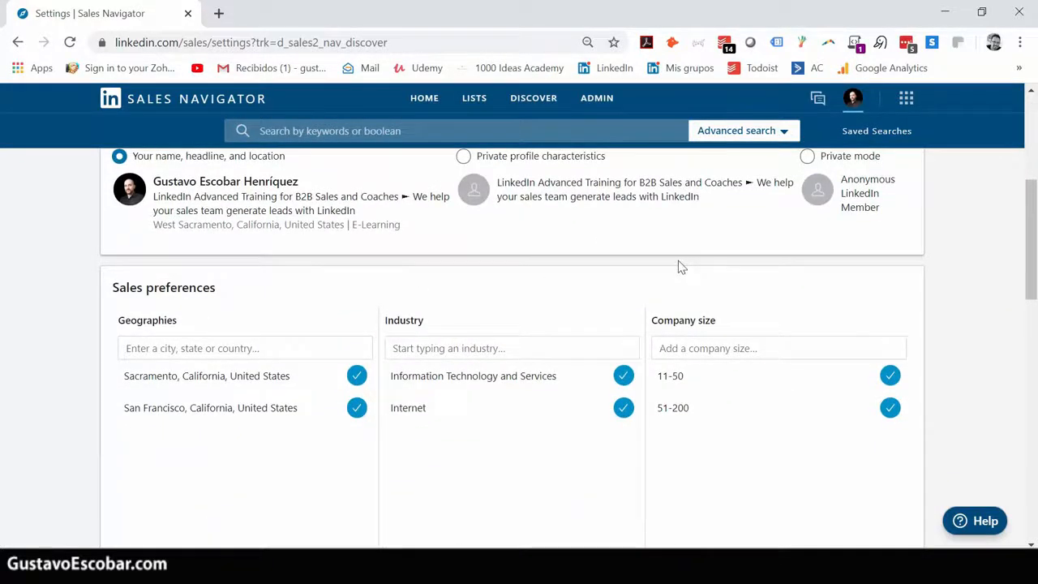
scroll(681, 267, "up", 1)
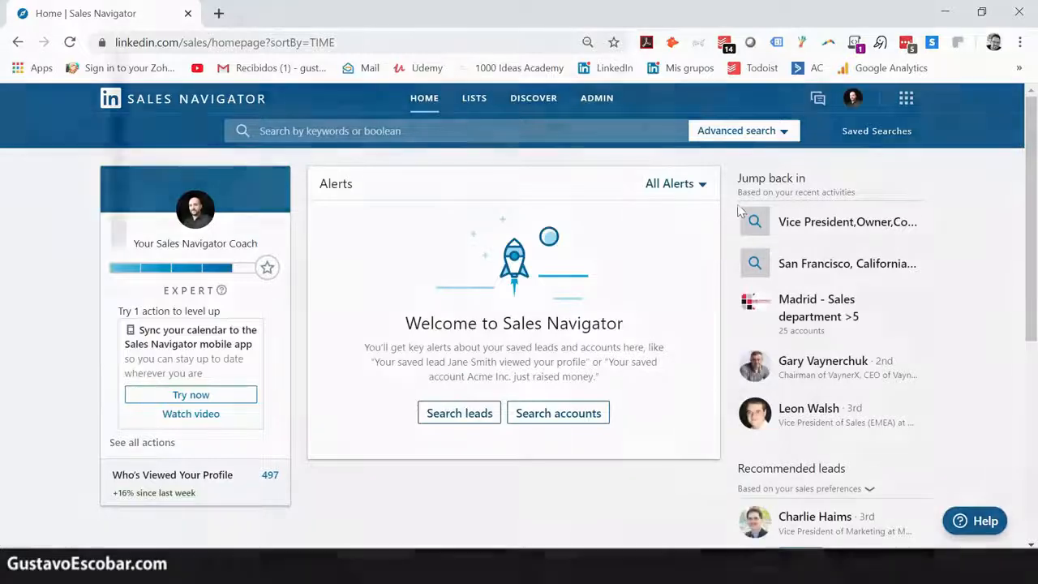
Run an advanced lead search with the saved sales preferences applied.
left_click(783, 133)
left_click(734, 167)
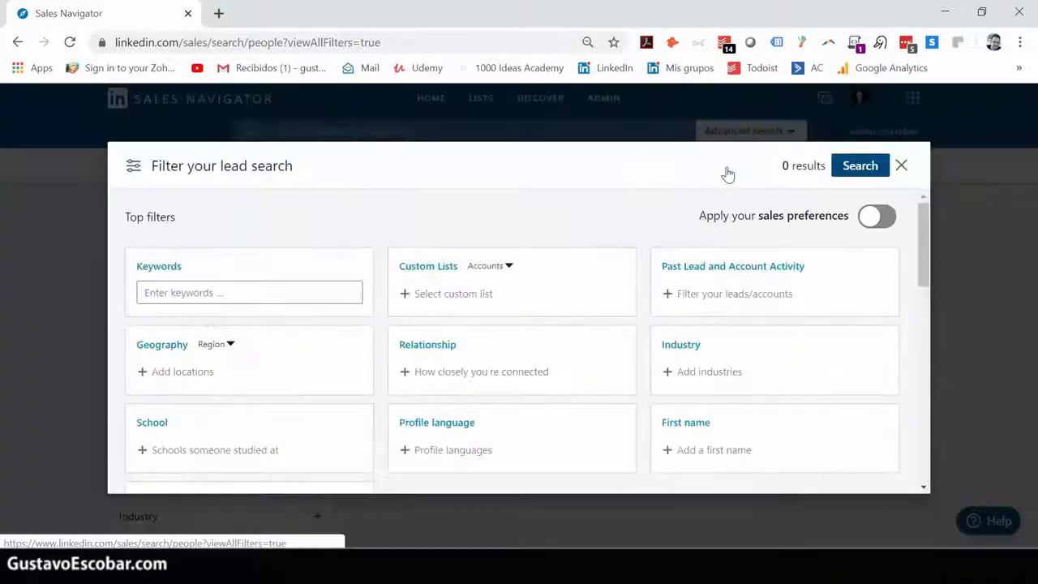
left_click(875, 217)
left_click(872, 224)
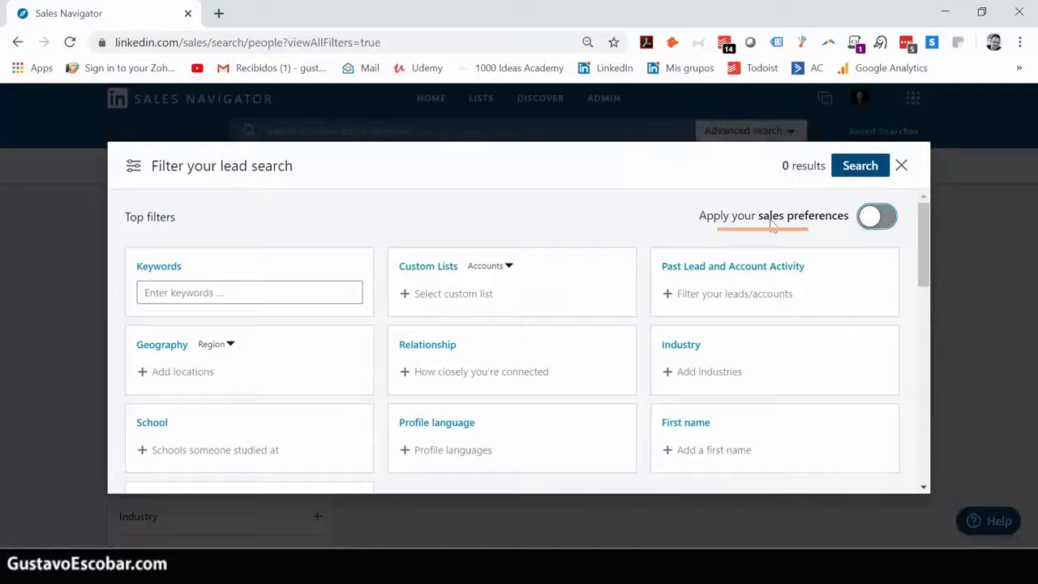
left_click(888, 219)
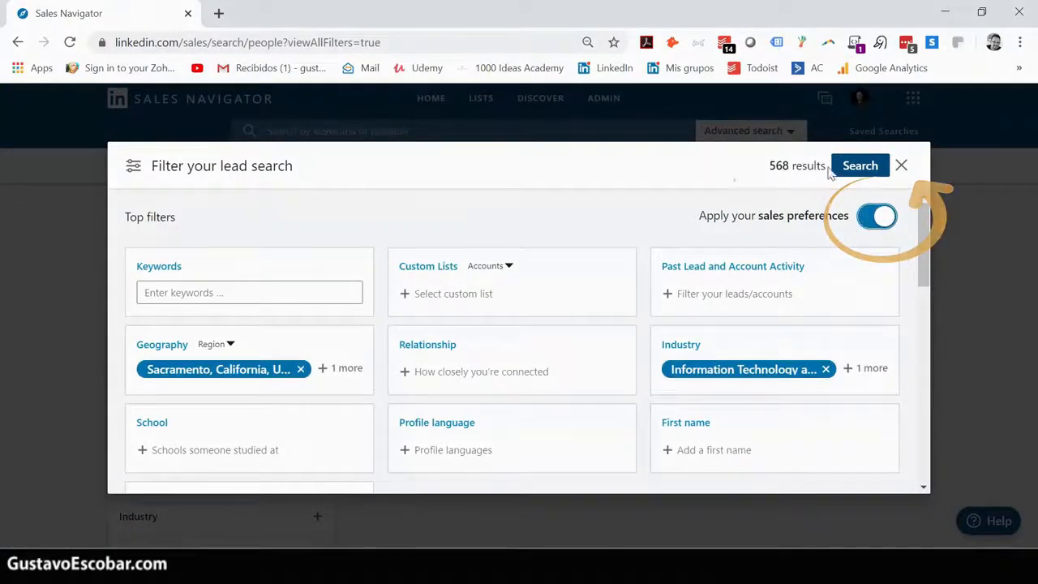
left_click(861, 170)
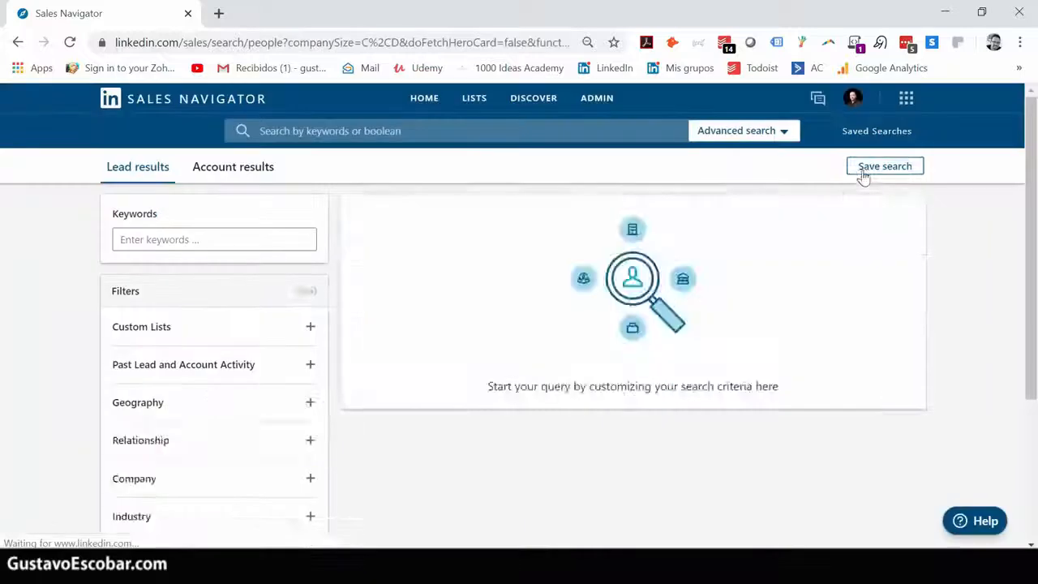
Save the Mid-Market Sales manager at Samsara to the SF leads list, choosing Kandji as the account.
scroll(493, 251, "down", 5)
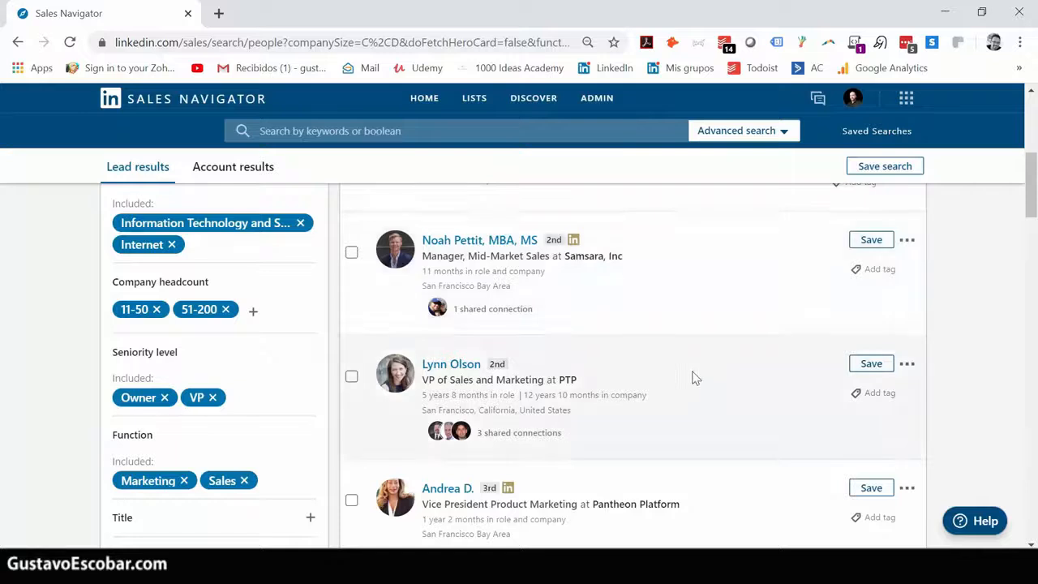
left_click(872, 240)
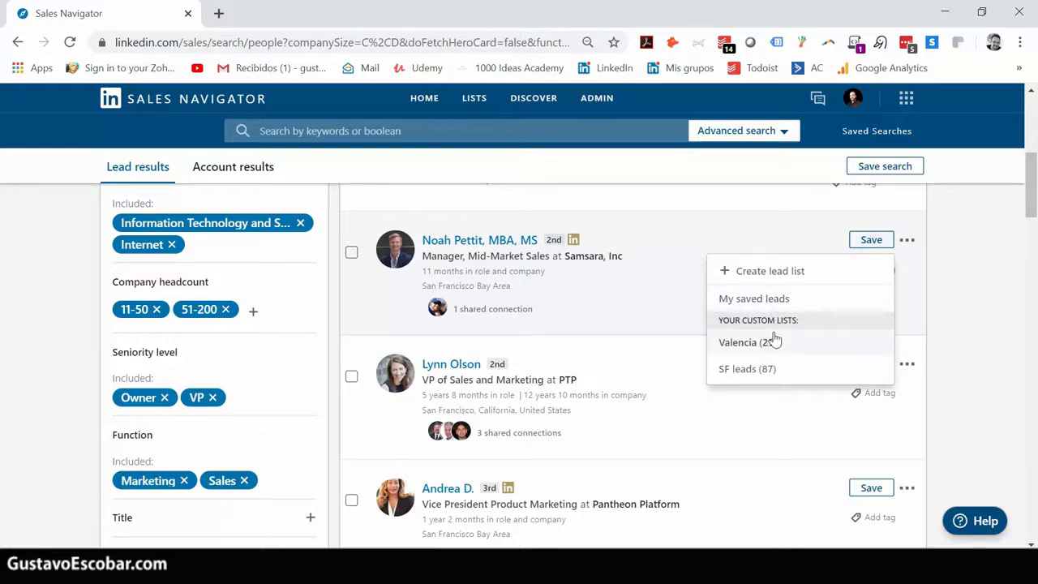
left_click(751, 375)
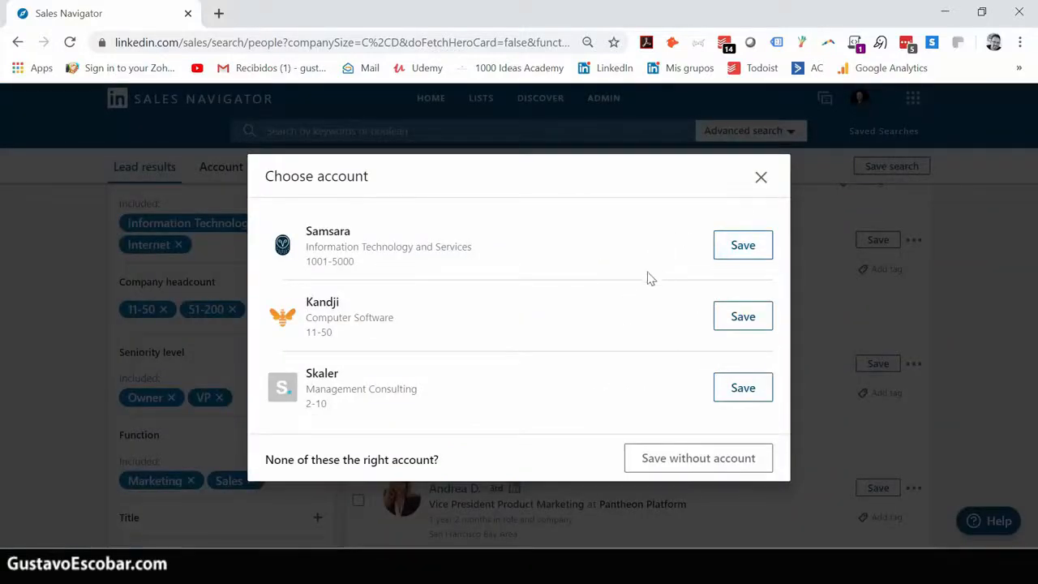
left_click(736, 321)
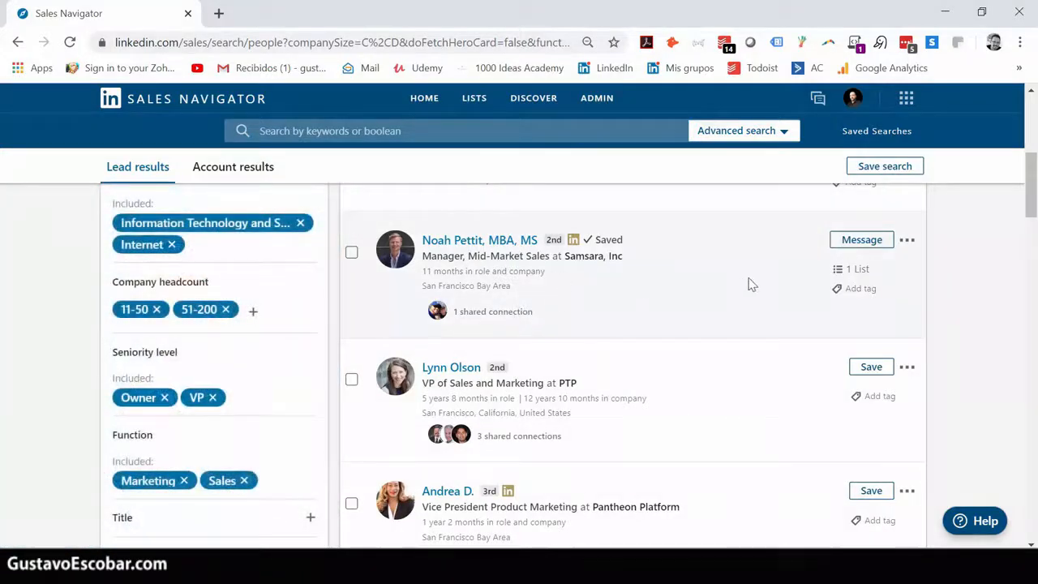
View leads similar to the saved Samsara manager and narrow them to those who posted on LinkedIn in the past 30 days.
left_click(907, 242)
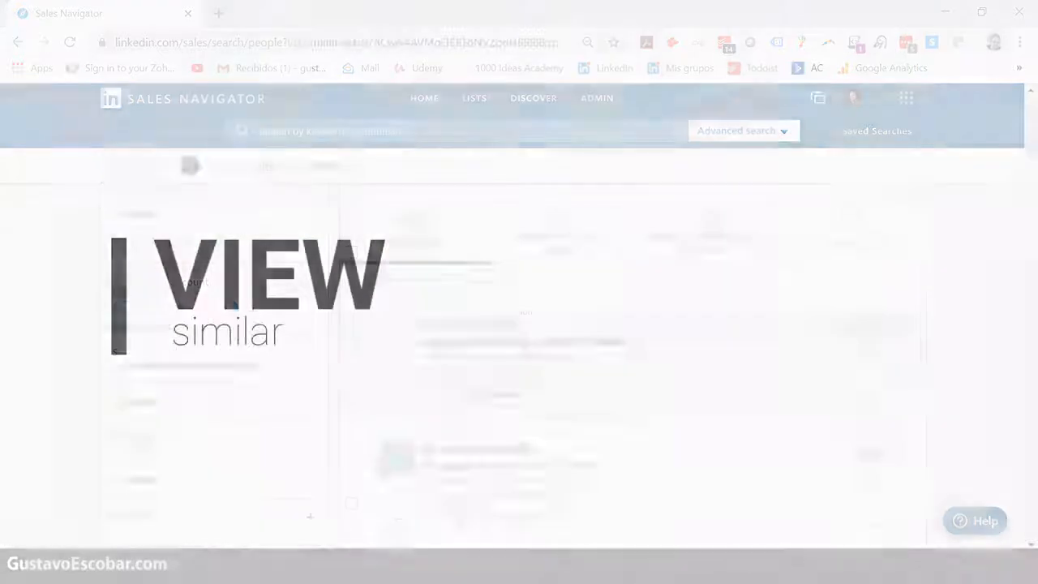
left_click(837, 324)
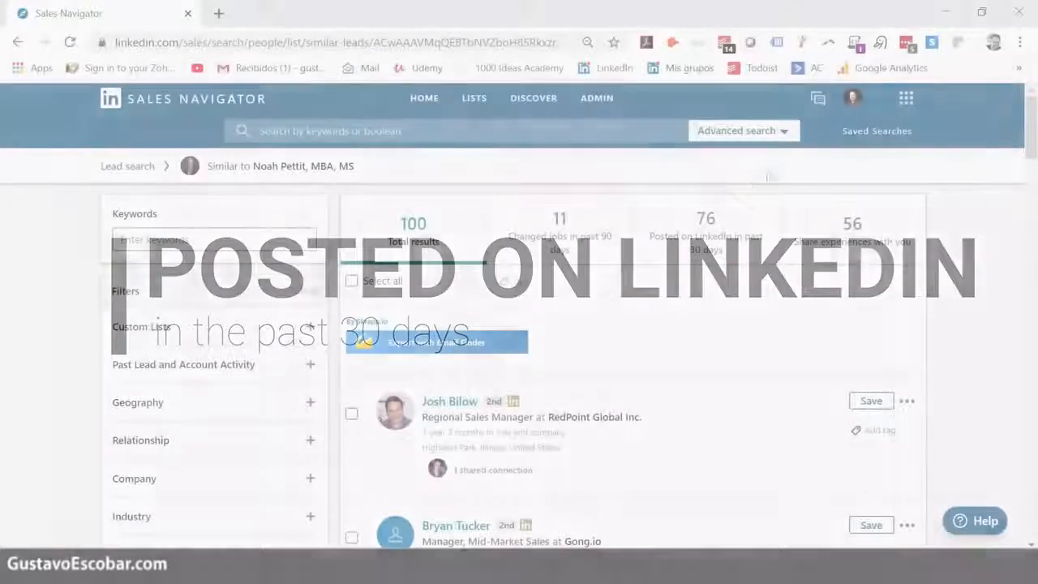
left_click(693, 227)
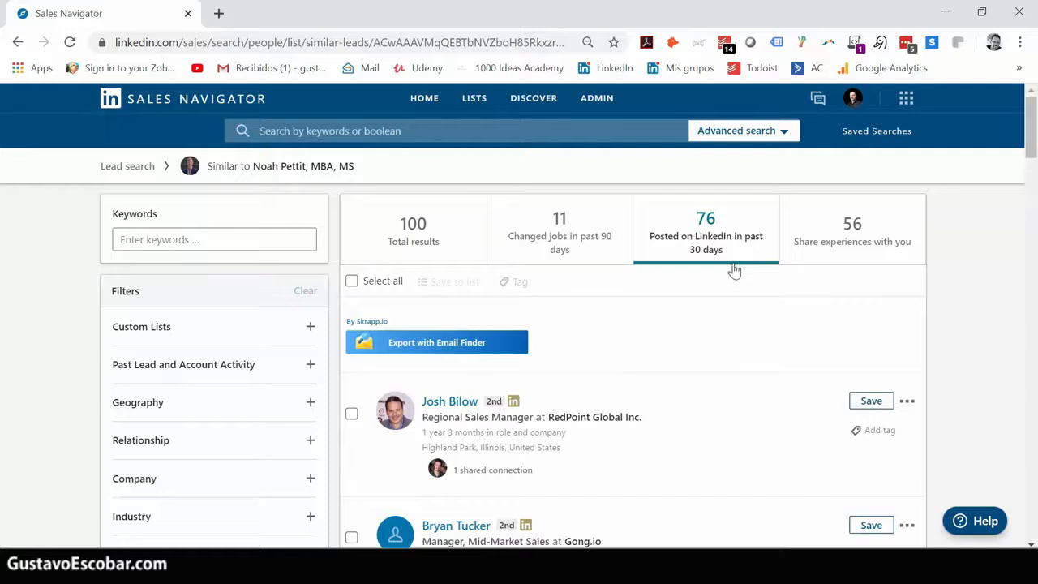
scroll(711, 292, "down", 1)
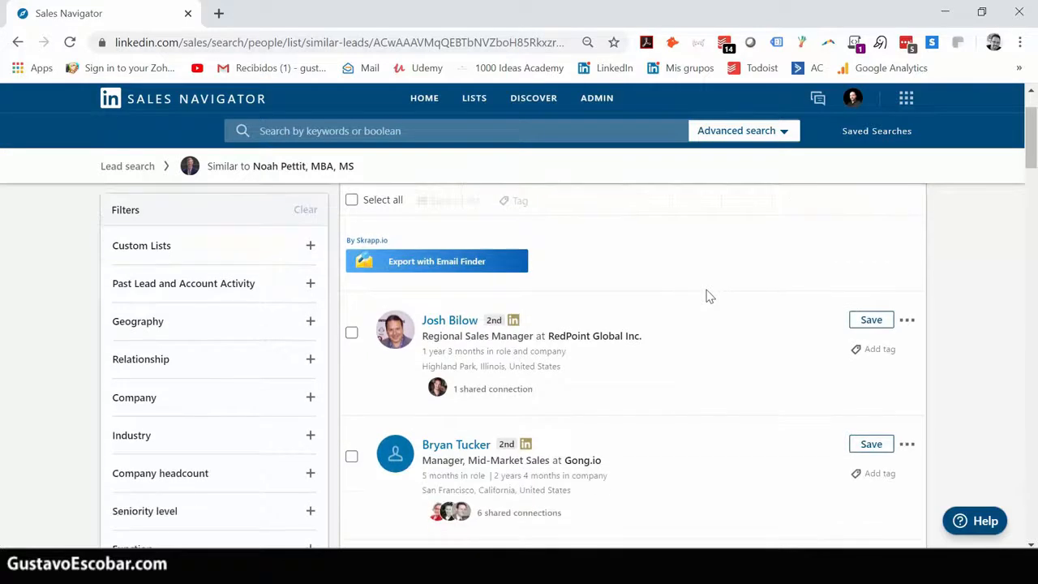
scroll(707, 293, "up", 1)
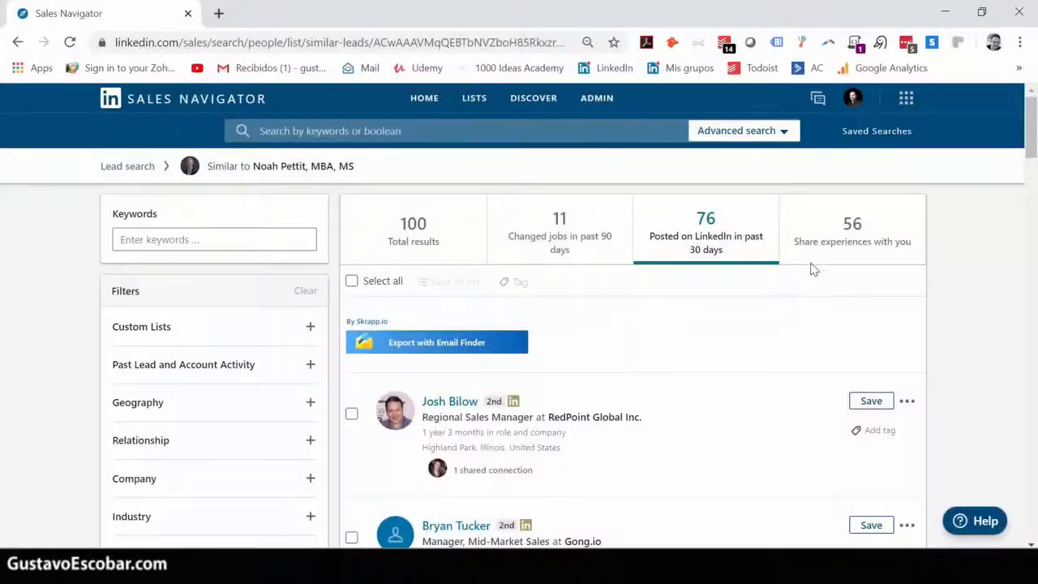
Start a new advanced lead search and set its geography filter to San Francisco Bay Area.
left_click(786, 132)
left_click(733, 172)
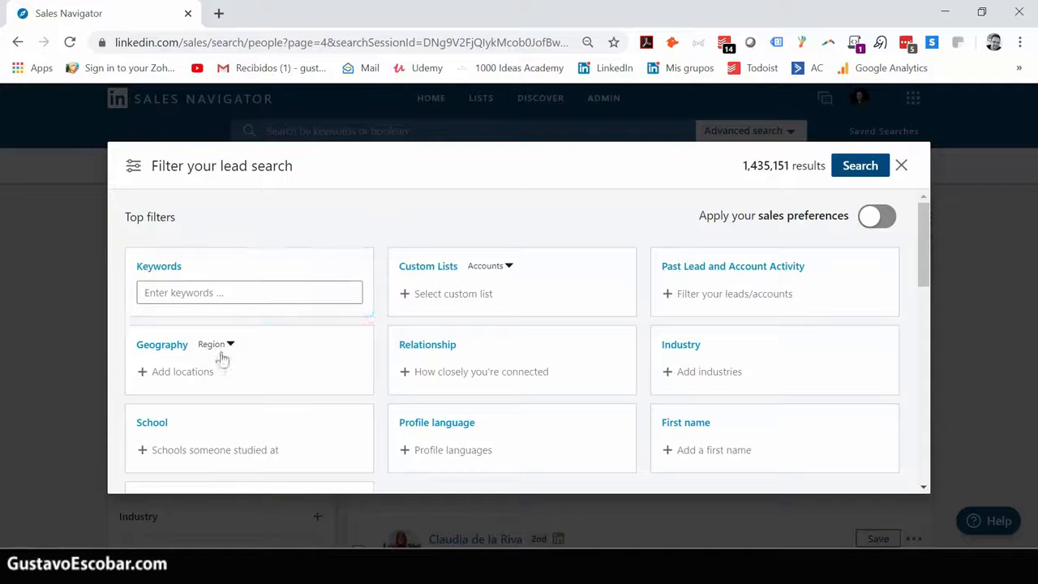
left_click(215, 371)
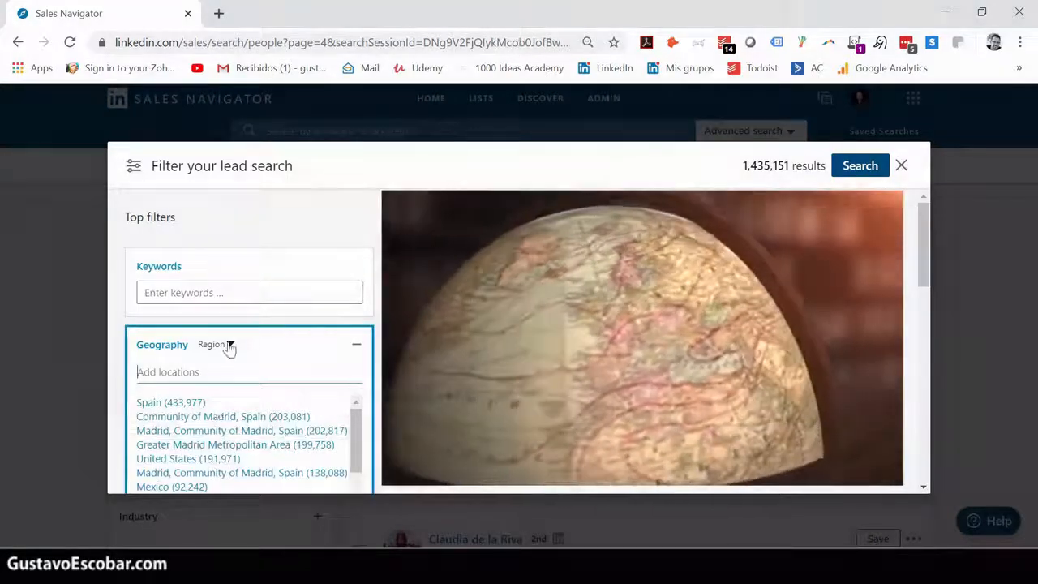
type("bay are")
left_click(219, 402)
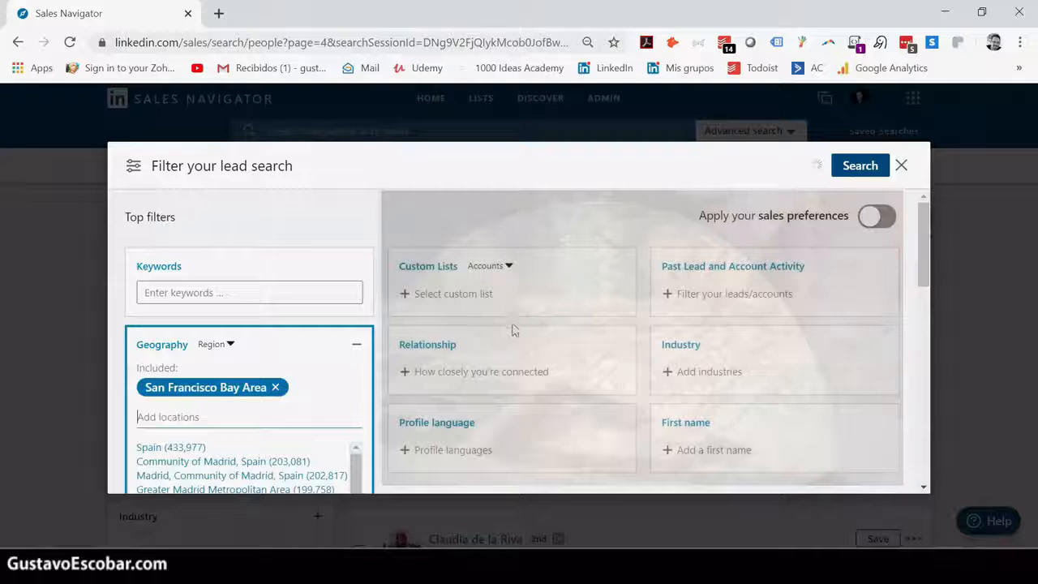
Add Operations to the lead search's Function filter.
scroll(195, 322, "down", 5)
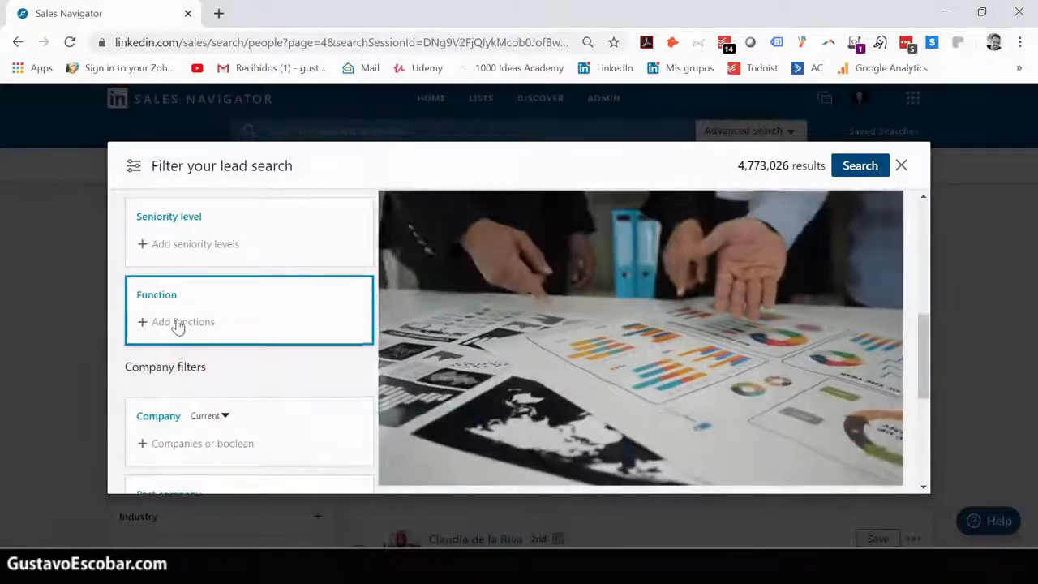
left_click(179, 322)
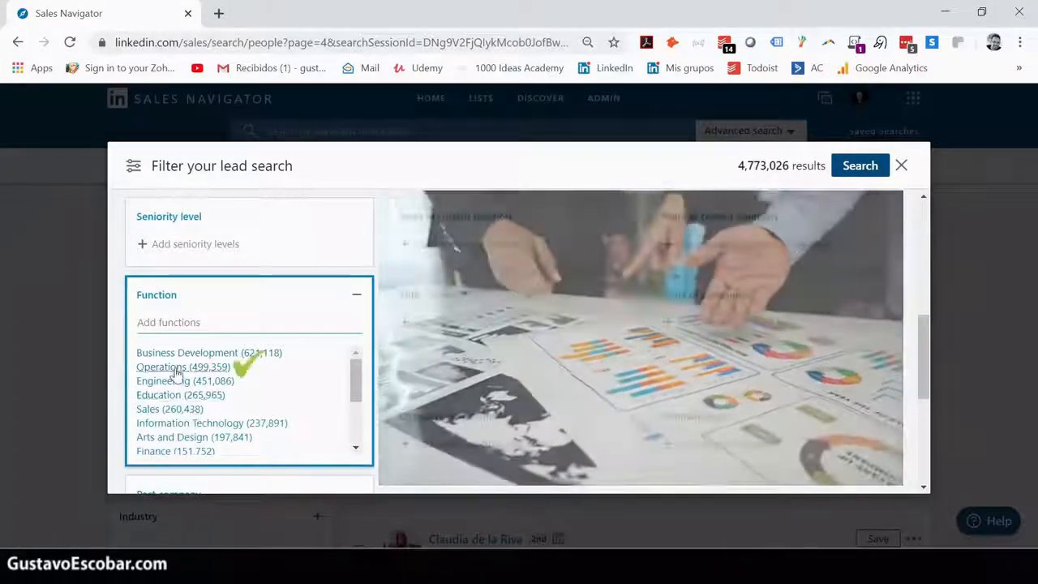
left_click(177, 369)
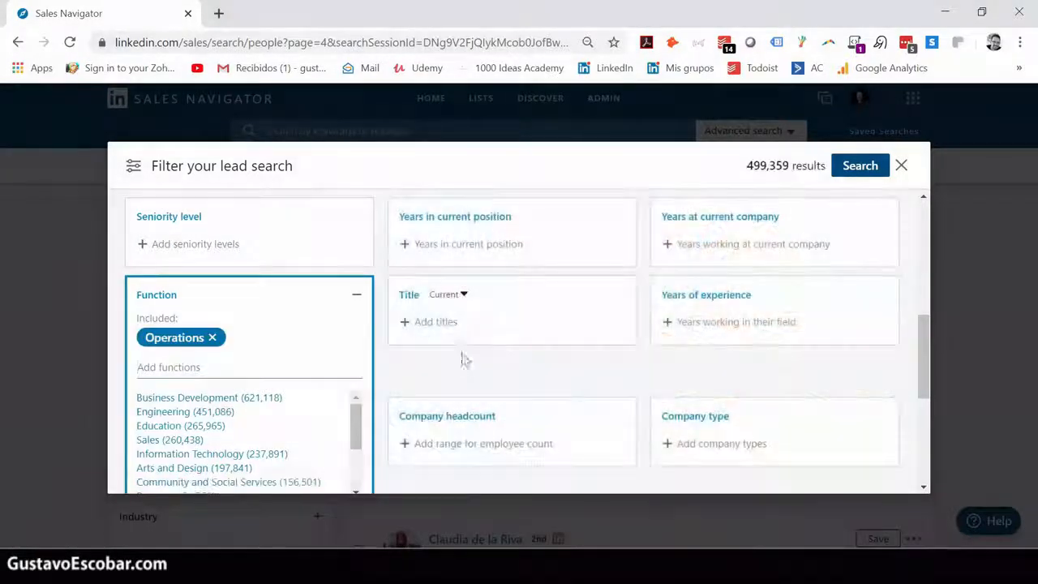
Add ceo, Chief Executive Officer, Chief Operating Officer, Vice President and vp to the current Title filter.
left_click(463, 359)
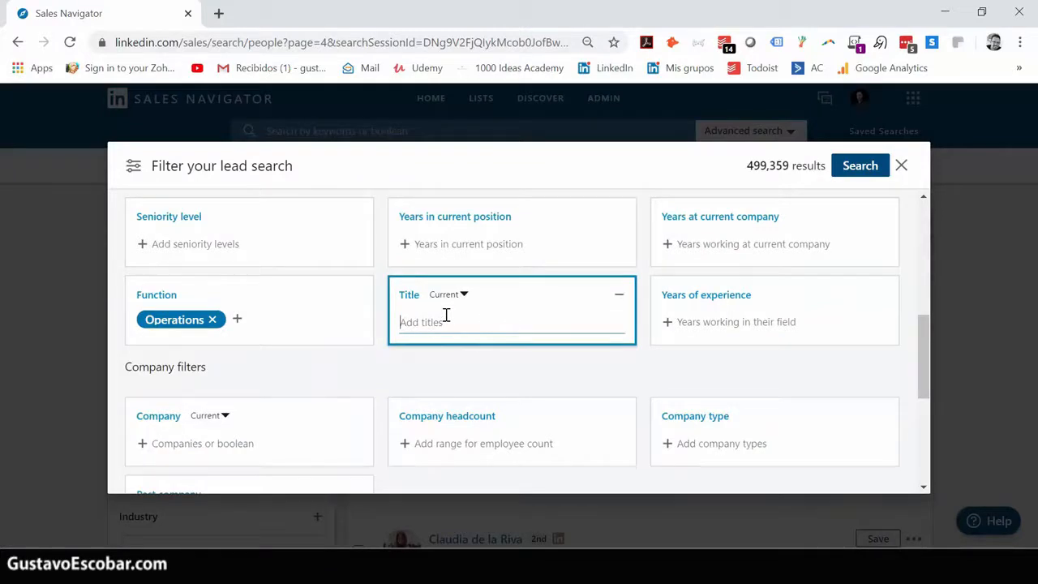
type("ceo")
key("Return")
type("ch")
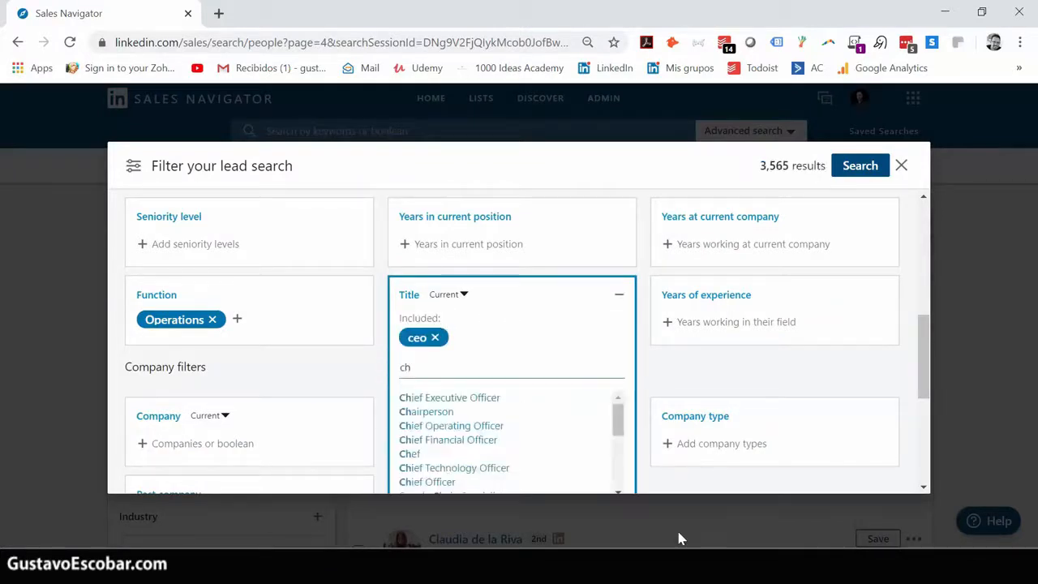
left_click(459, 398)
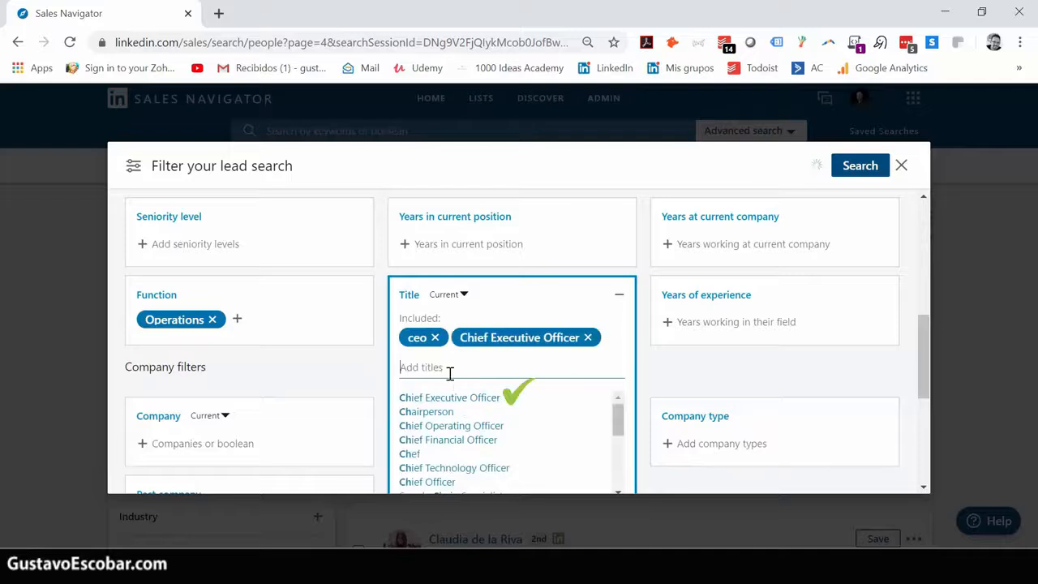
left_click(460, 426)
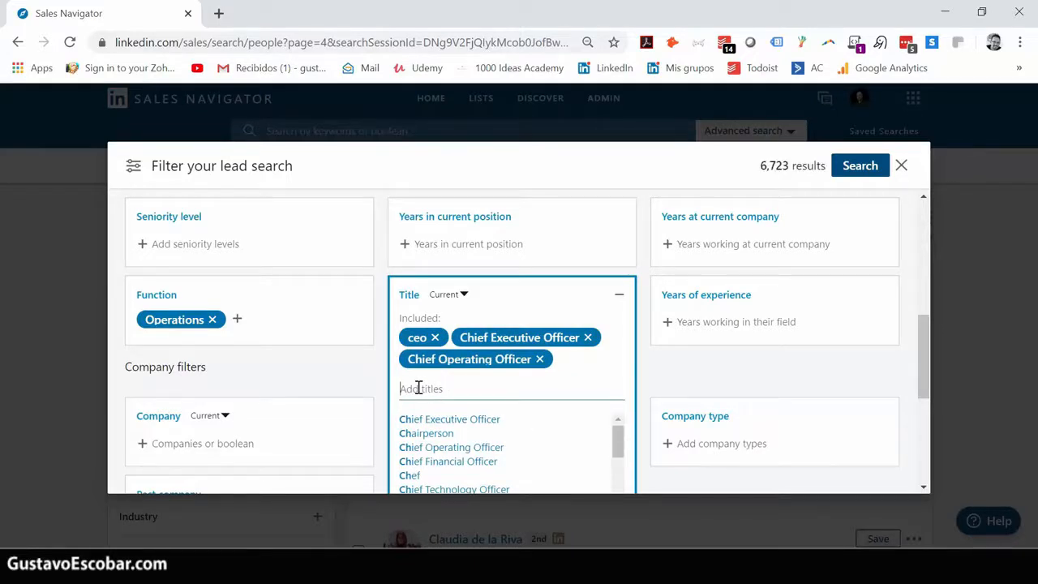
type("vp")
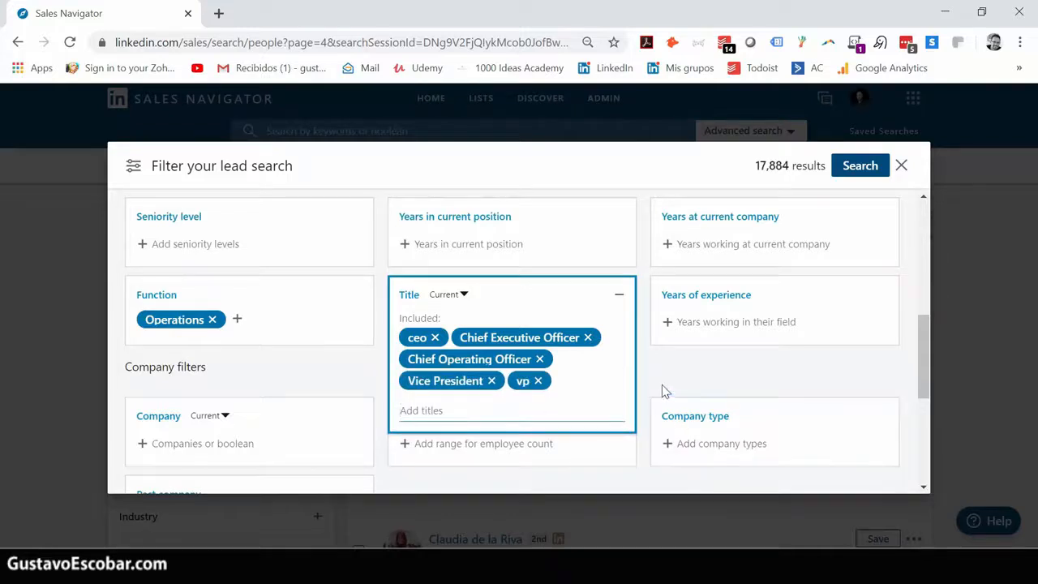
left_click(661, 384)
scroll(553, 278, "down", 1)
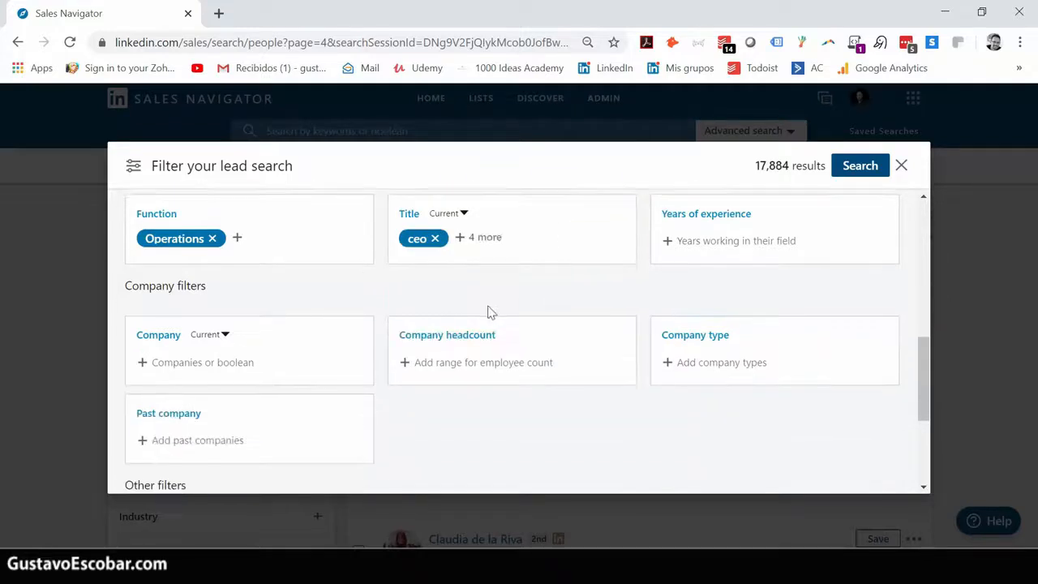
Set the lead search's Became a Member filter to 1-3 months ago.
scroll(406, 304, "down", 1)
scroll(324, 332, "down", 1)
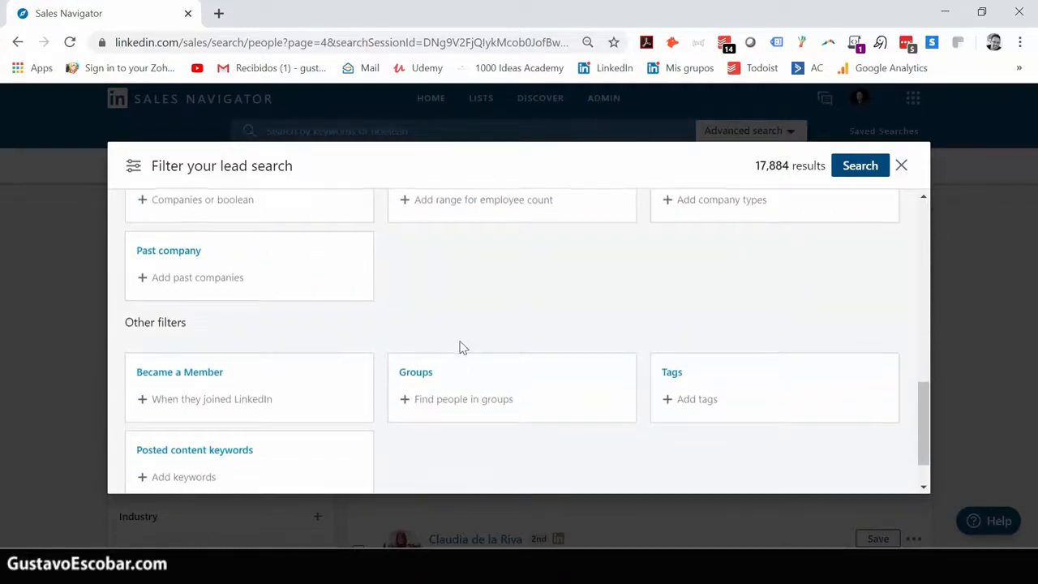
scroll(446, 348, "down", 1)
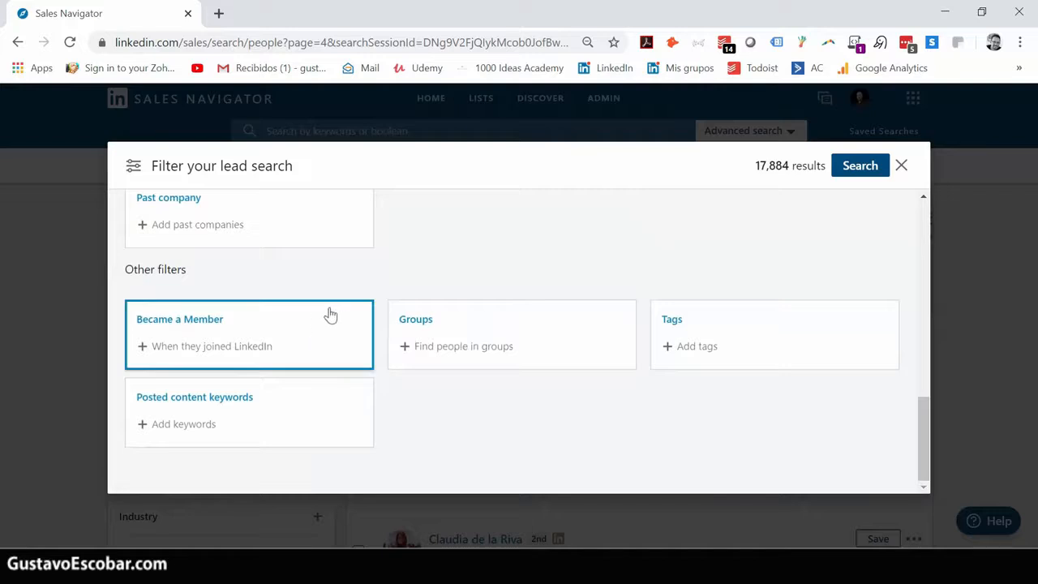
left_click(177, 350)
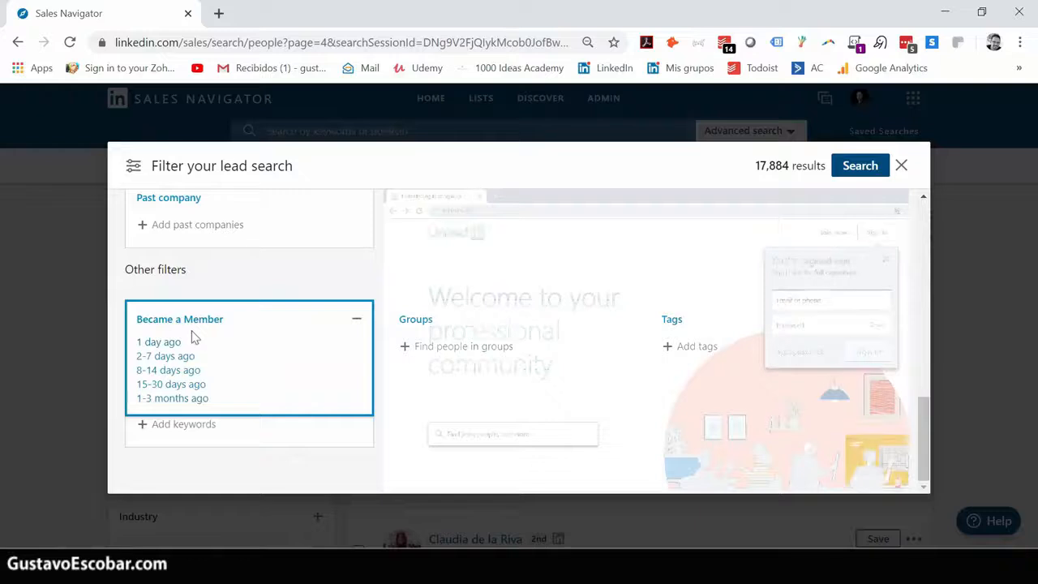
left_click(171, 398)
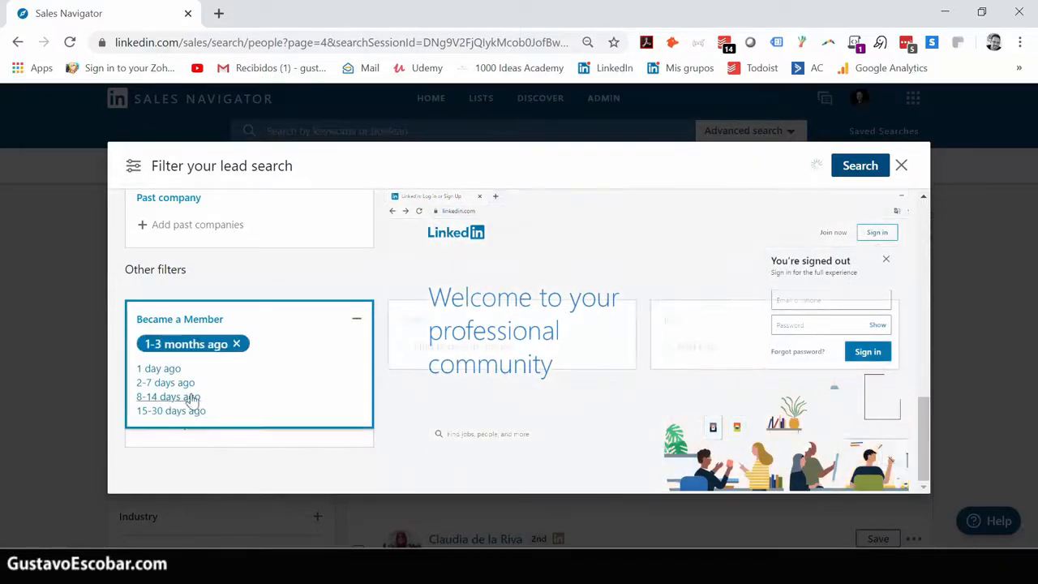
left_click(462, 283)
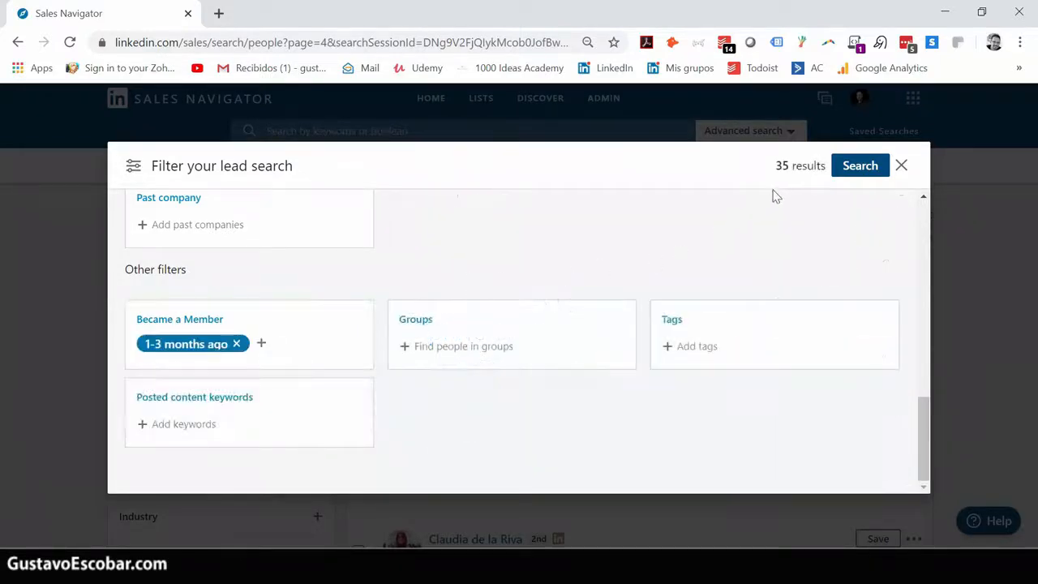
left_click(802, 180)
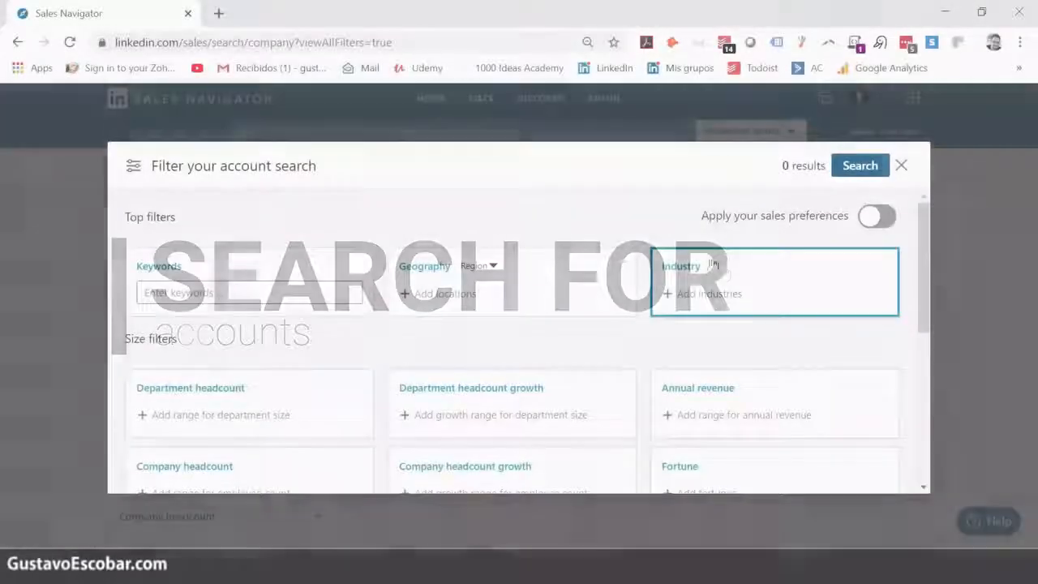
Set the account search's Geography filter to Asia.
scroll(243, 329, "down", 2)
scroll(232, 312, "up", 2)
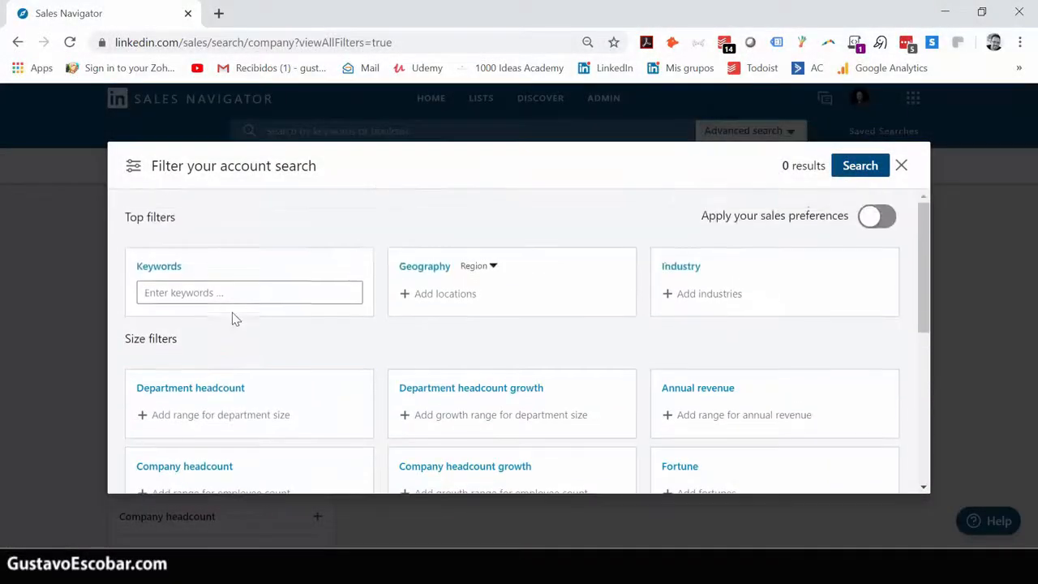
left_click(454, 313)
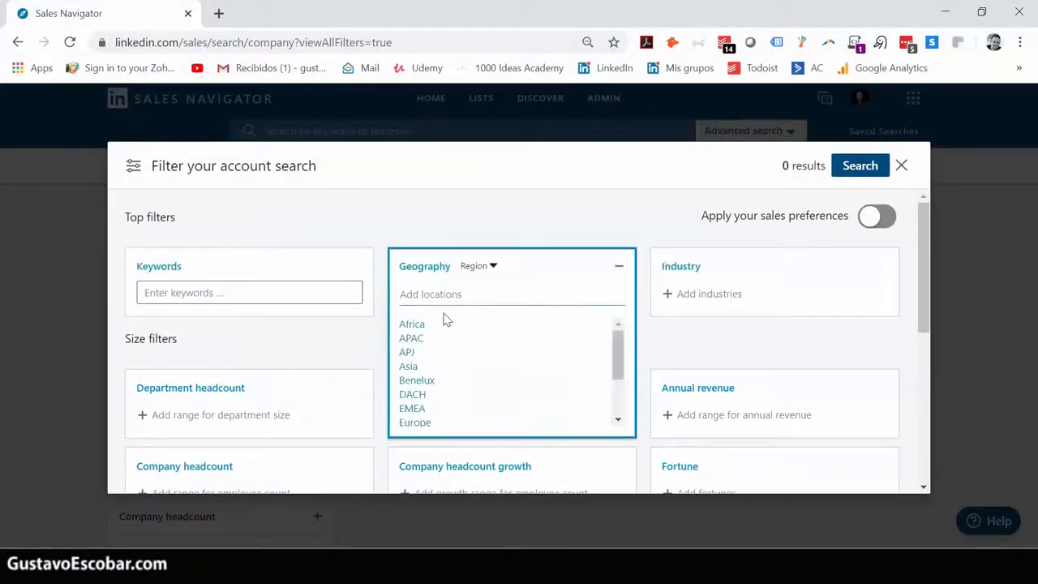
left_click(409, 369)
Add the 51-200, 201-500 and 501-1000 ranges to the account search's Company headcount filter.
scroll(554, 279, "down", 1)
scroll(355, 287, "down", 1)
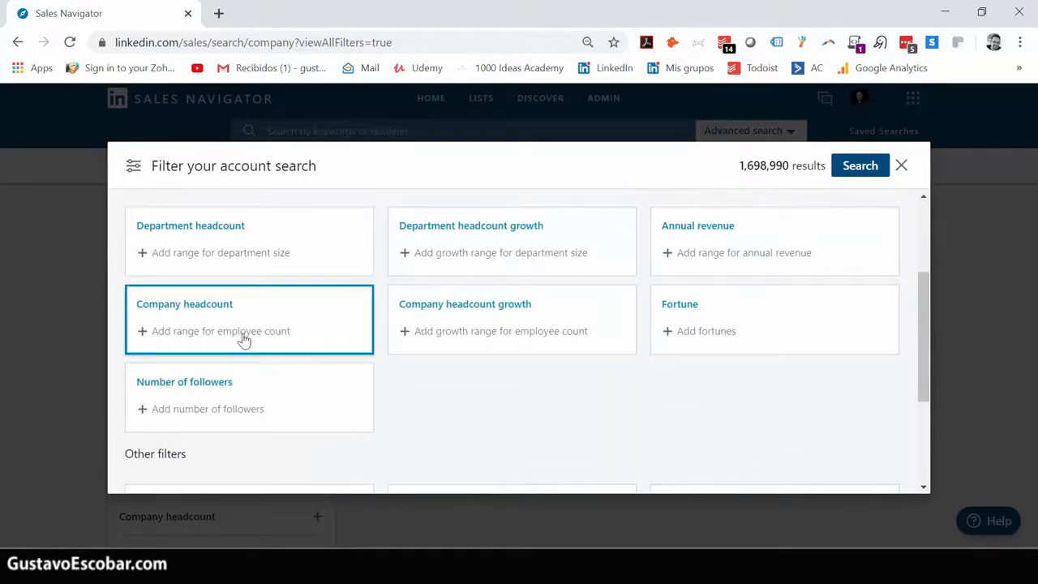
left_click(243, 339)
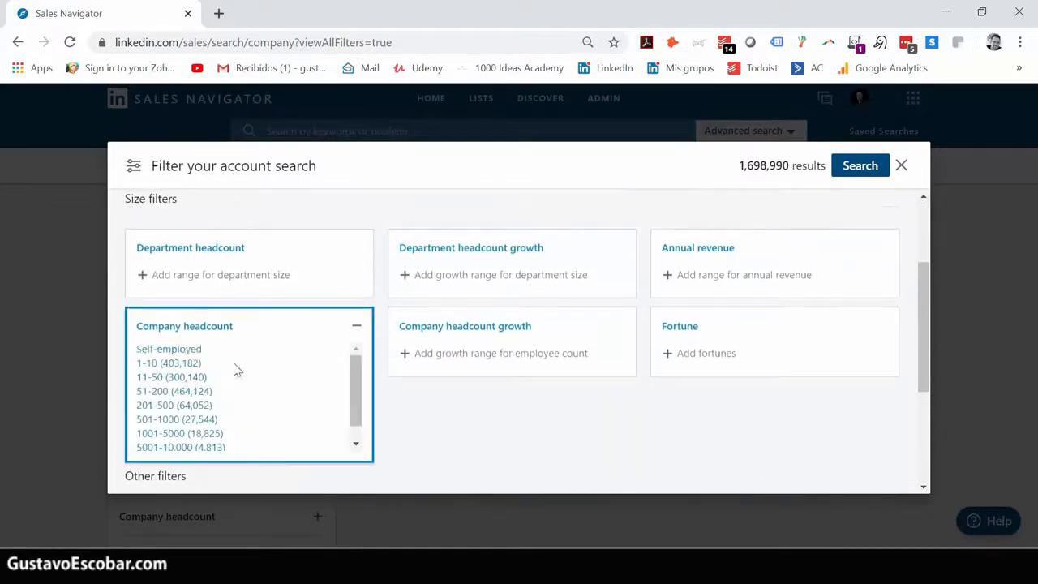
left_click(174, 392)
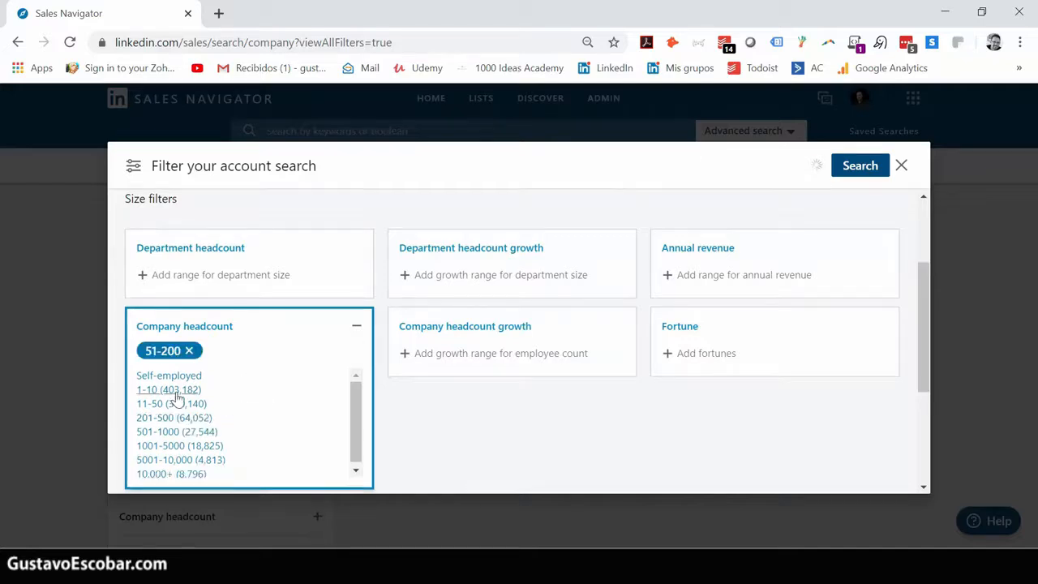
left_click(186, 417)
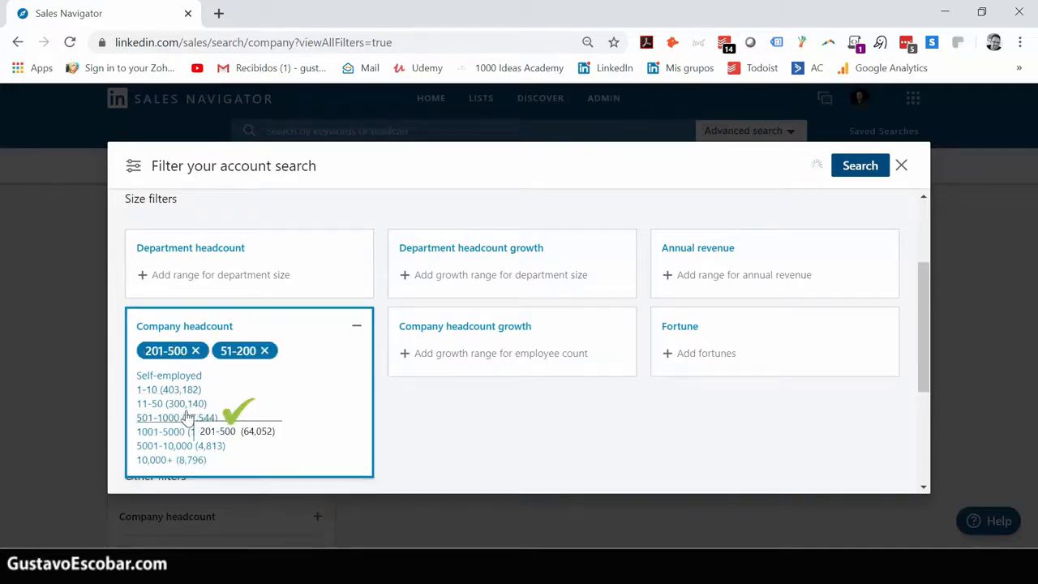
left_click(186, 418)
left_click(488, 468)
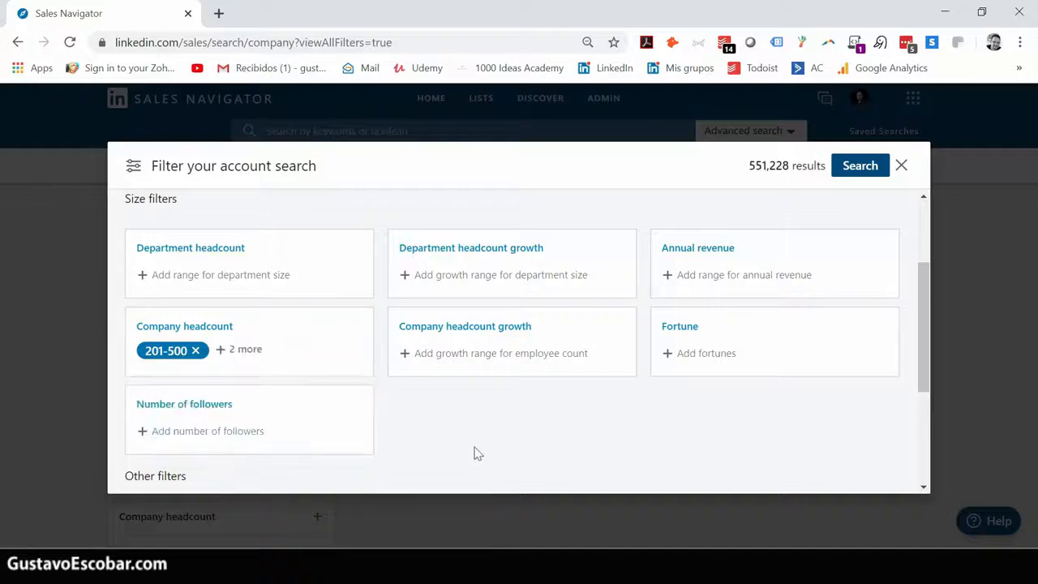
Add Apache to the account search's Technologies used filter.
scroll(437, 252, "down", 3)
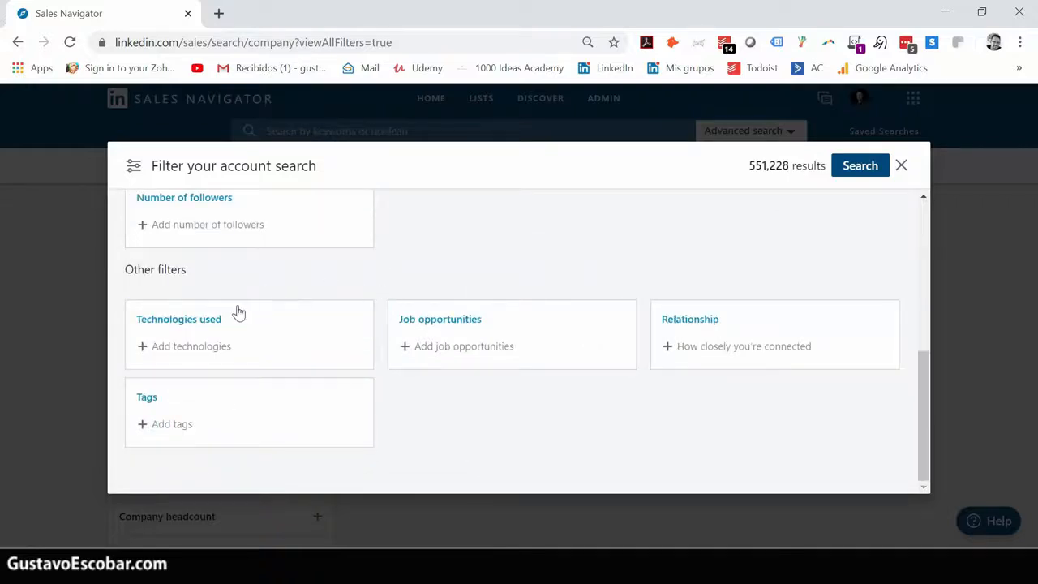
left_click(182, 350)
scroll(248, 397, "down", 1)
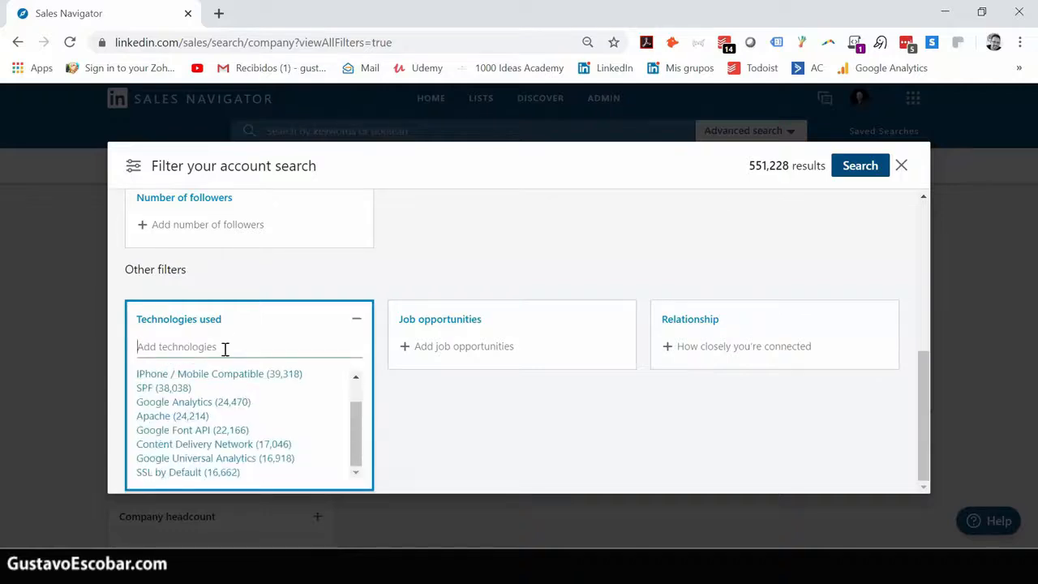
scroll(248, 403, "up", 1)
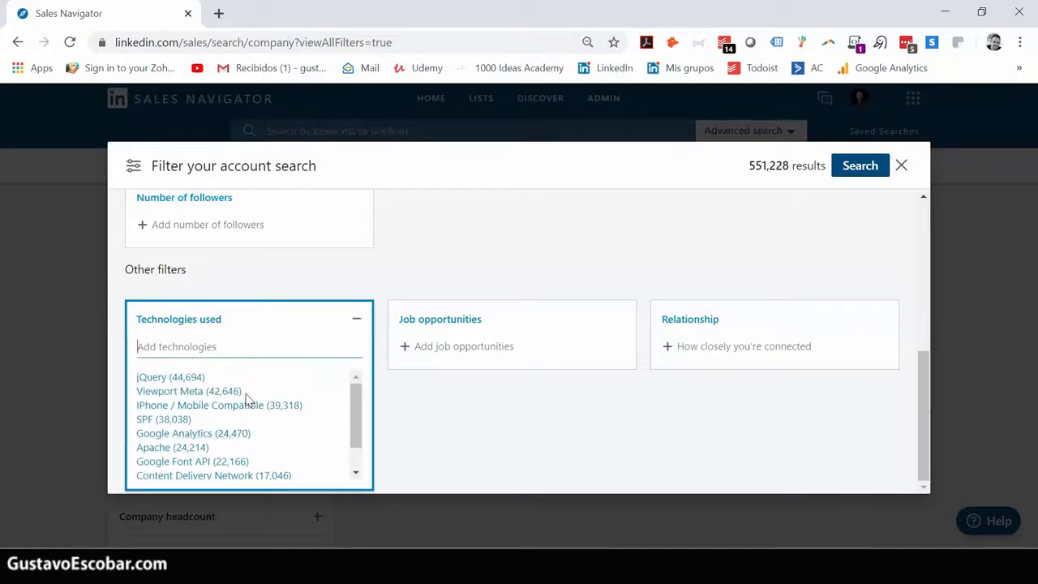
left_click(160, 451)
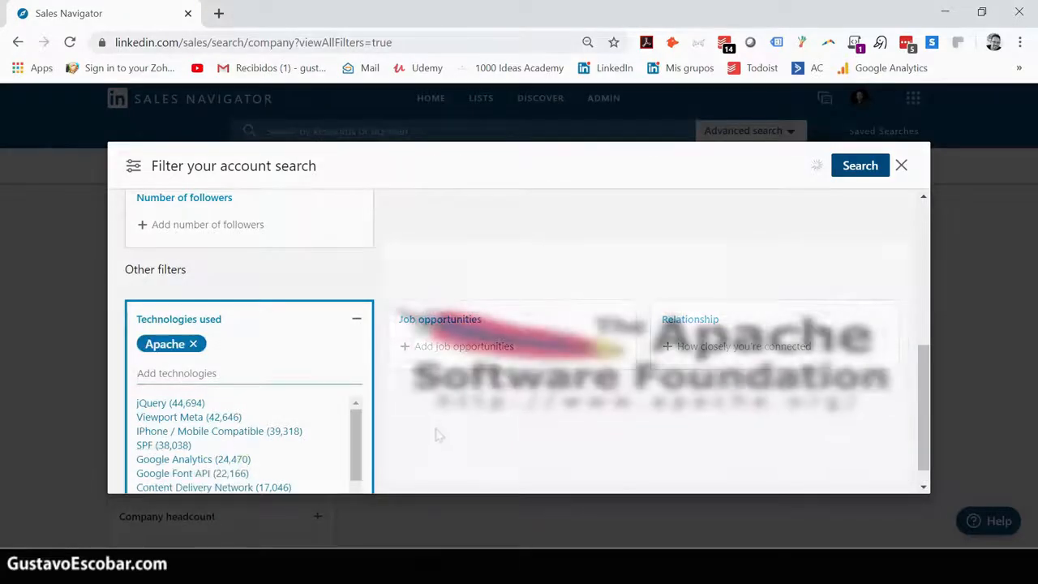
left_click(435, 431)
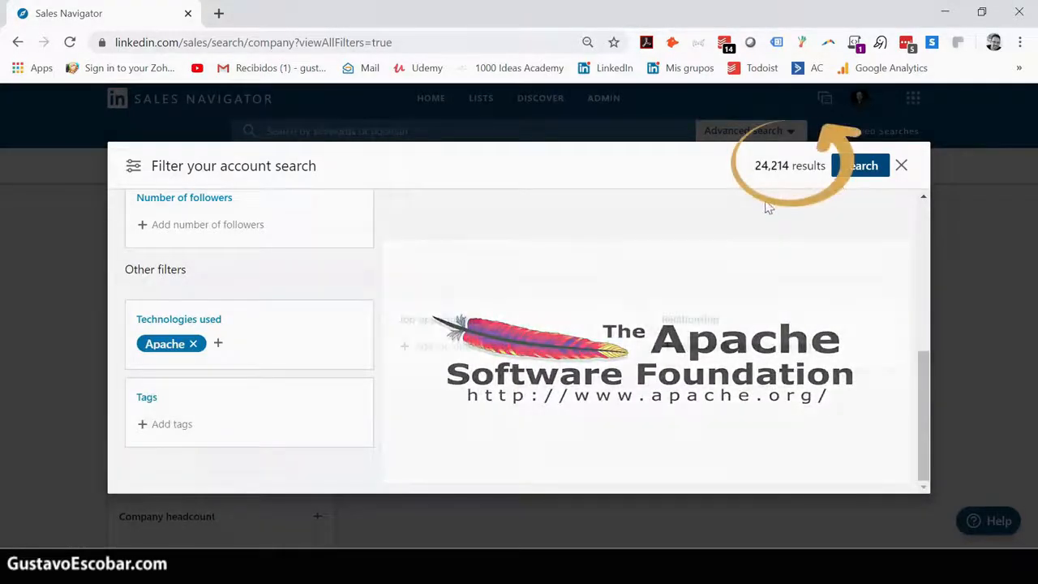
Replace Asia with Mumbai Area, India in the account search's Geography filter.
scroll(776, 254, "up", 5)
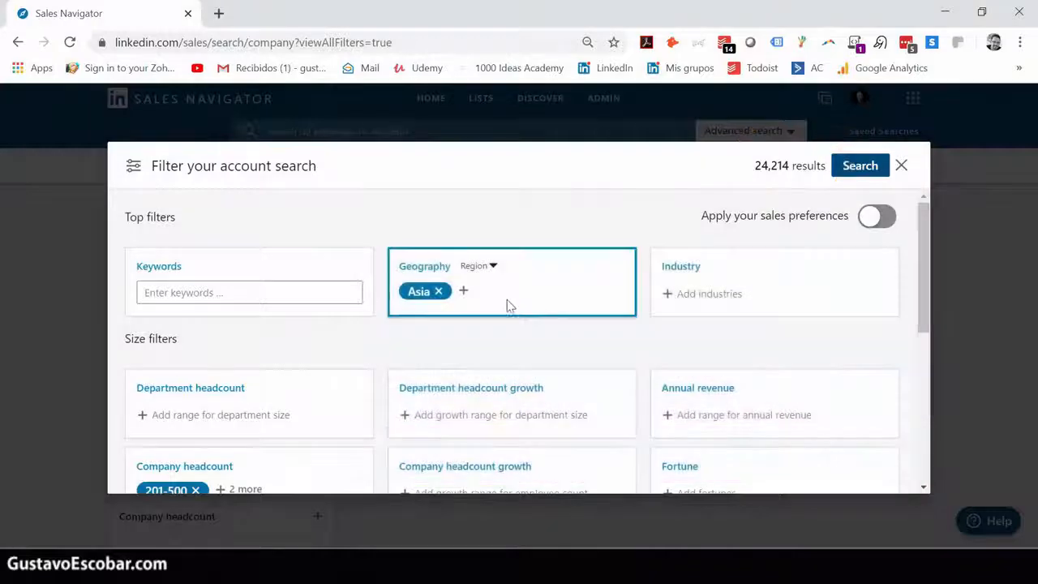
left_click(438, 291)
left_click(443, 297)
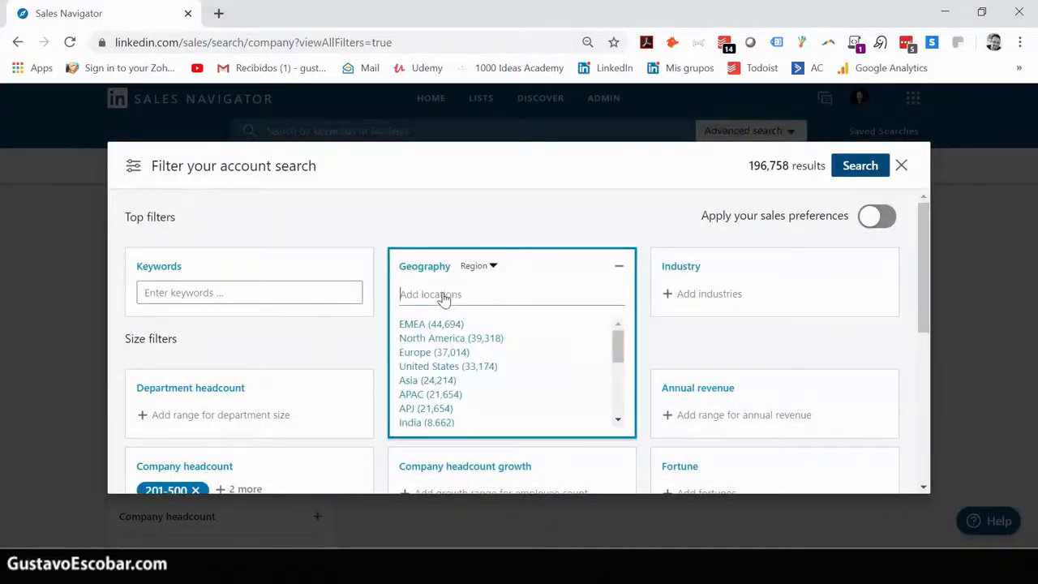
type("mum")
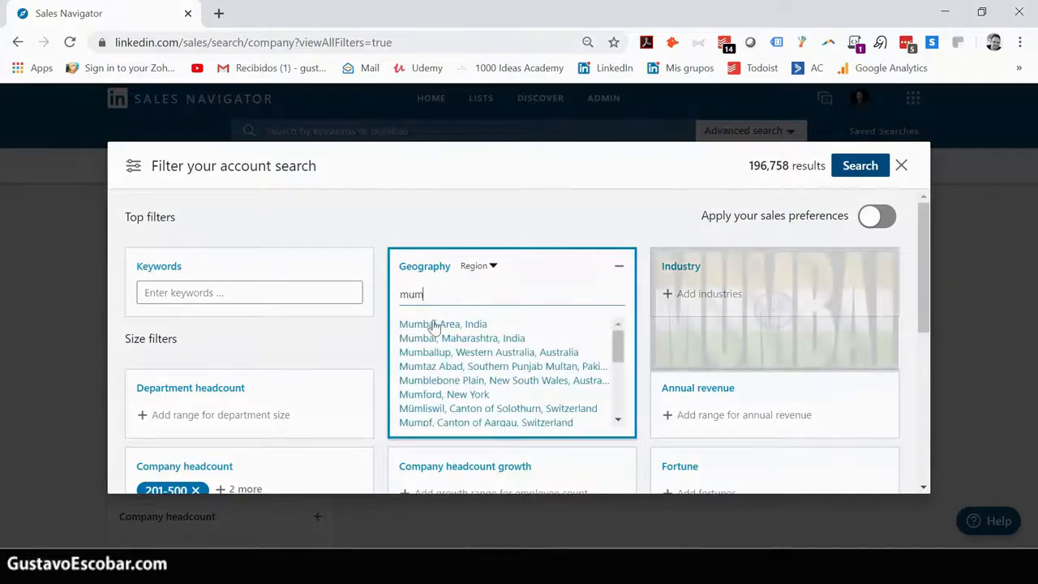
left_click(430, 323)
left_click(744, 200)
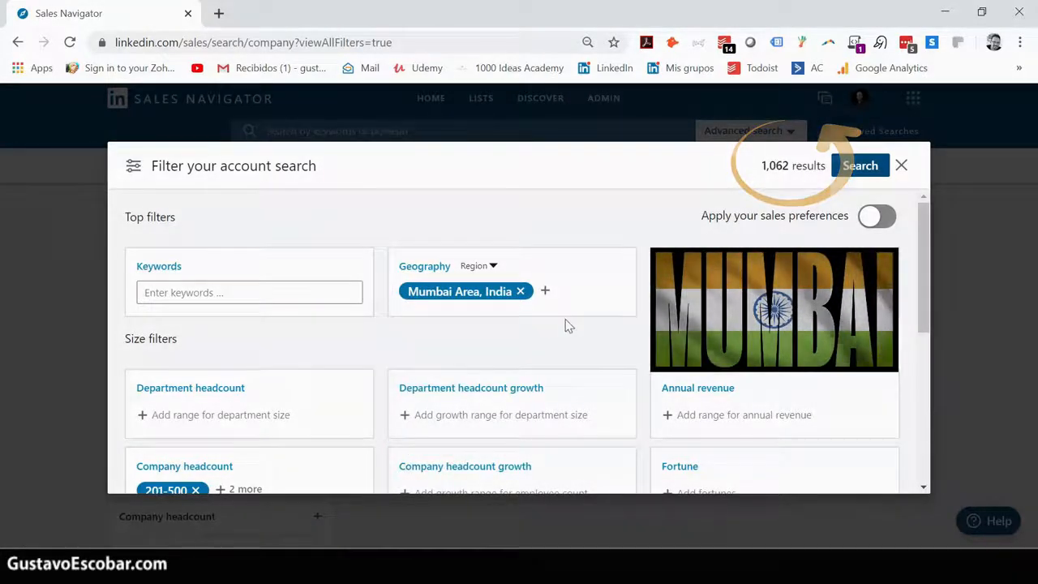
scroll(354, 438, "down", 5)
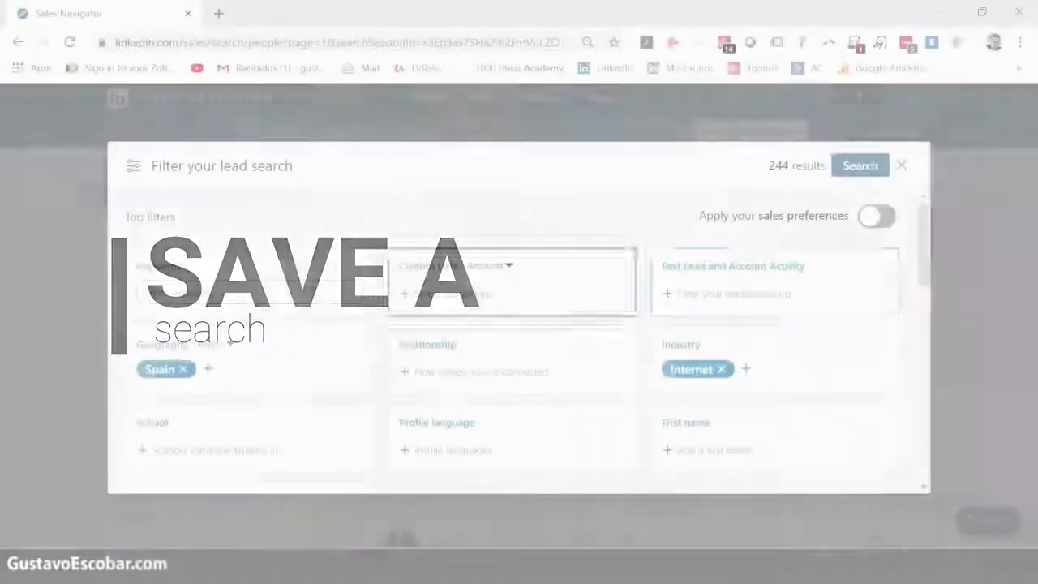
Review the lead search's geography, industry, title and company headcount filters and run the search.
scroll(476, 248, "down", 1)
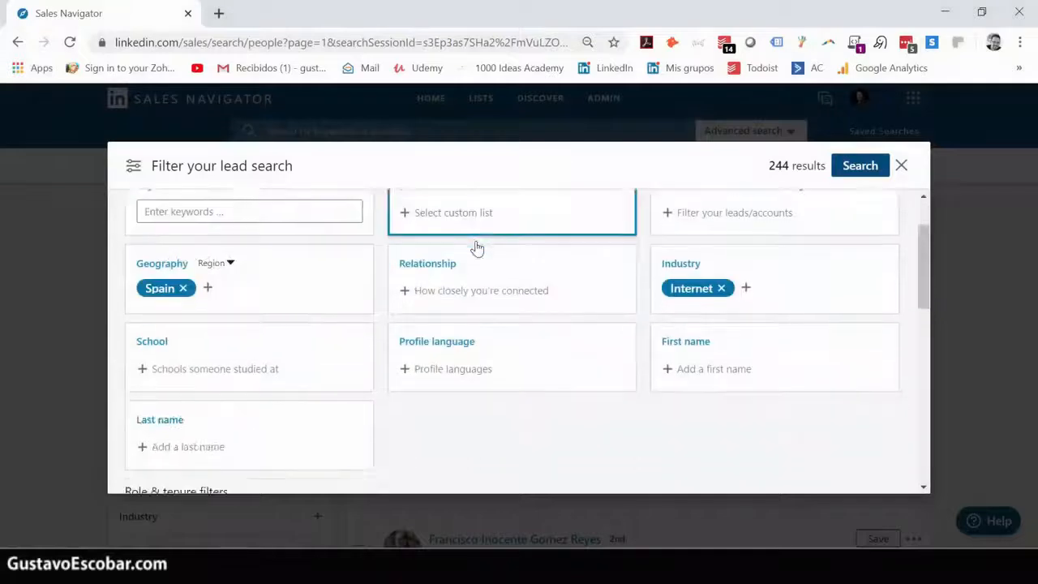
scroll(176, 292, "up", 1)
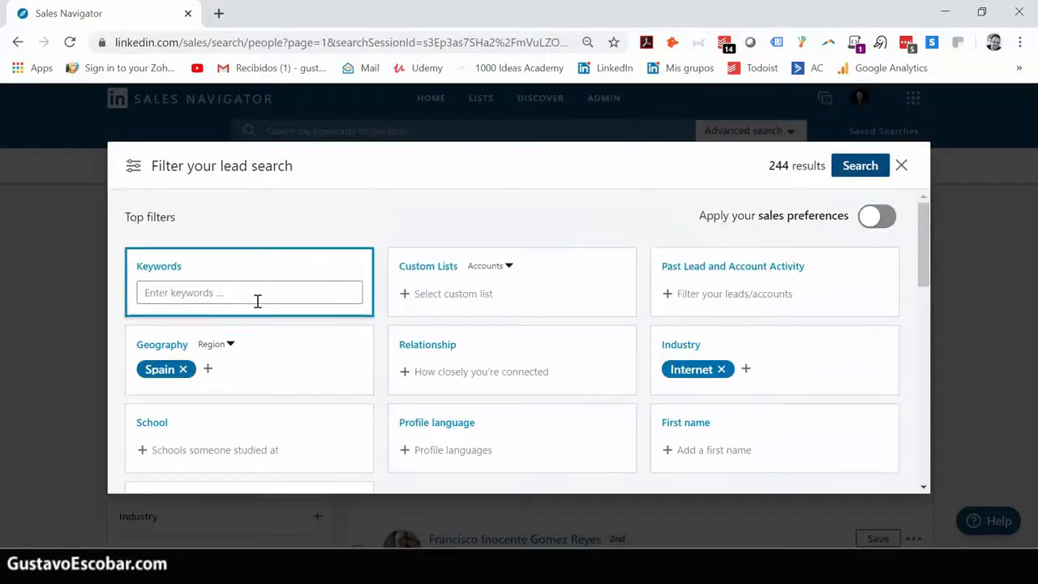
scroll(683, 347, "down", 1)
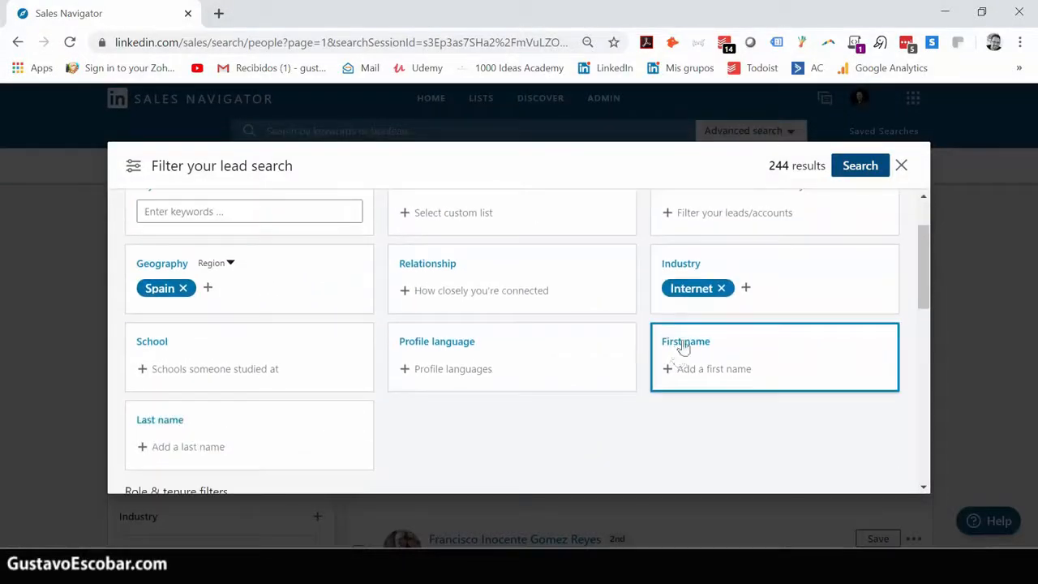
scroll(428, 364, "down", 5)
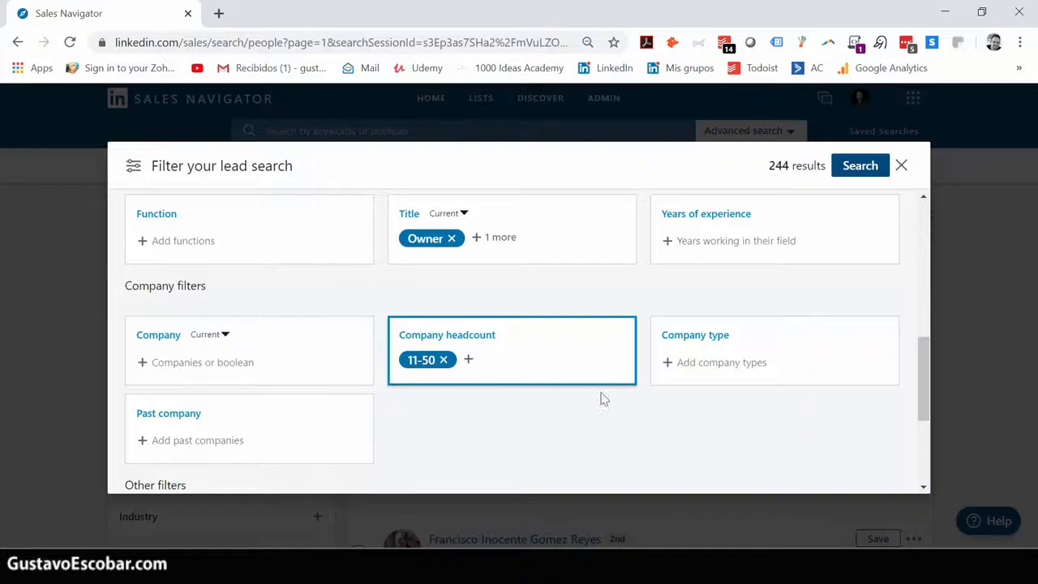
left_click(859, 167)
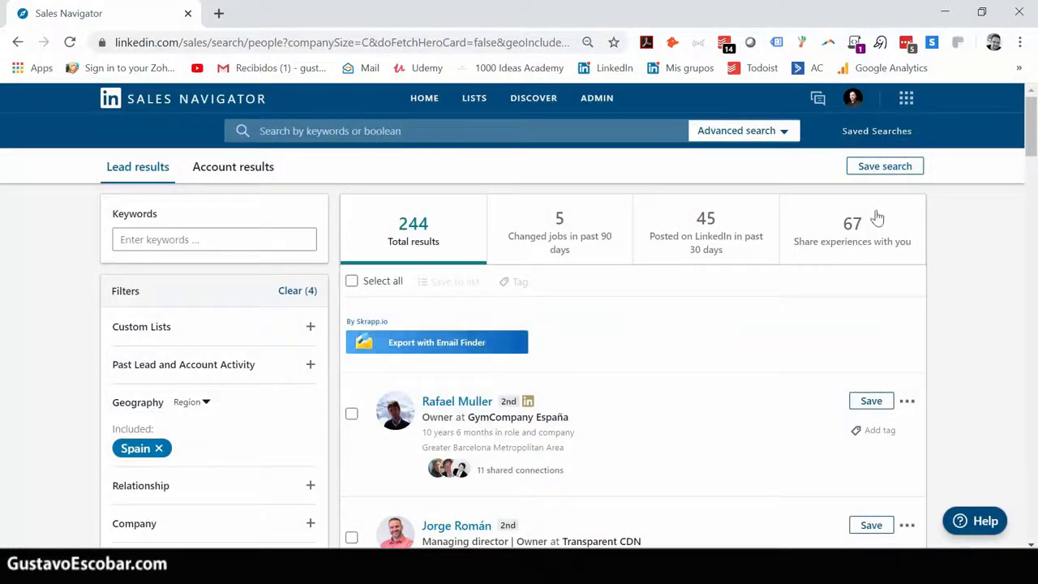
Save the lead search under the name Spain with a weekly alert and close the saved searches list.
left_click(896, 171)
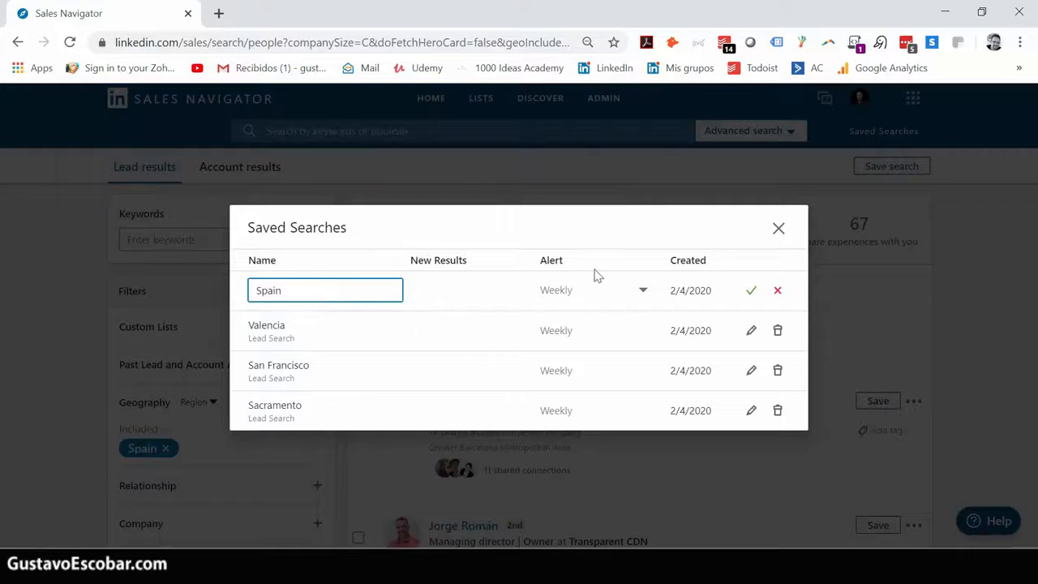
key("Return")
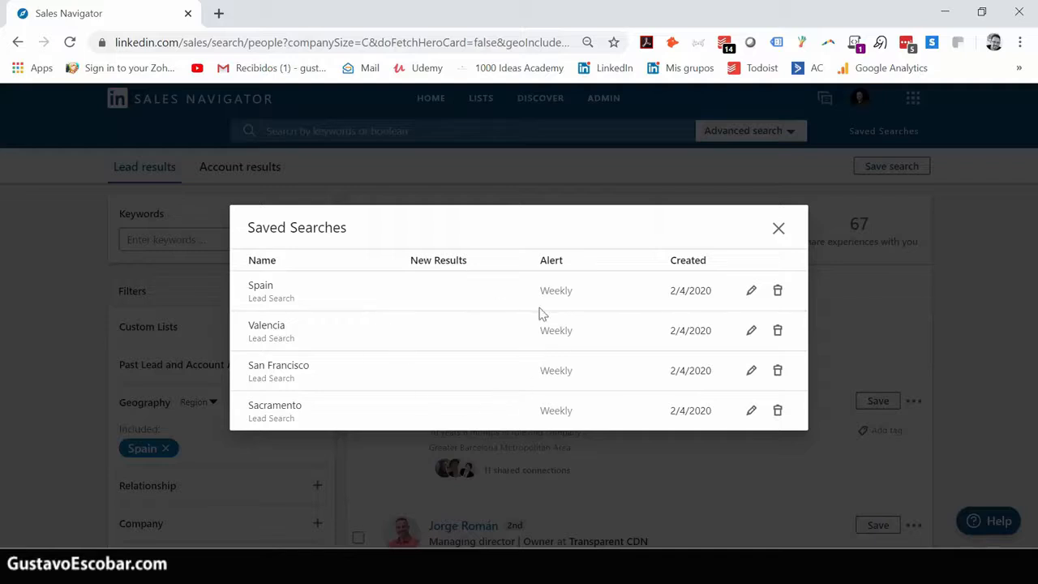
left_click(778, 230)
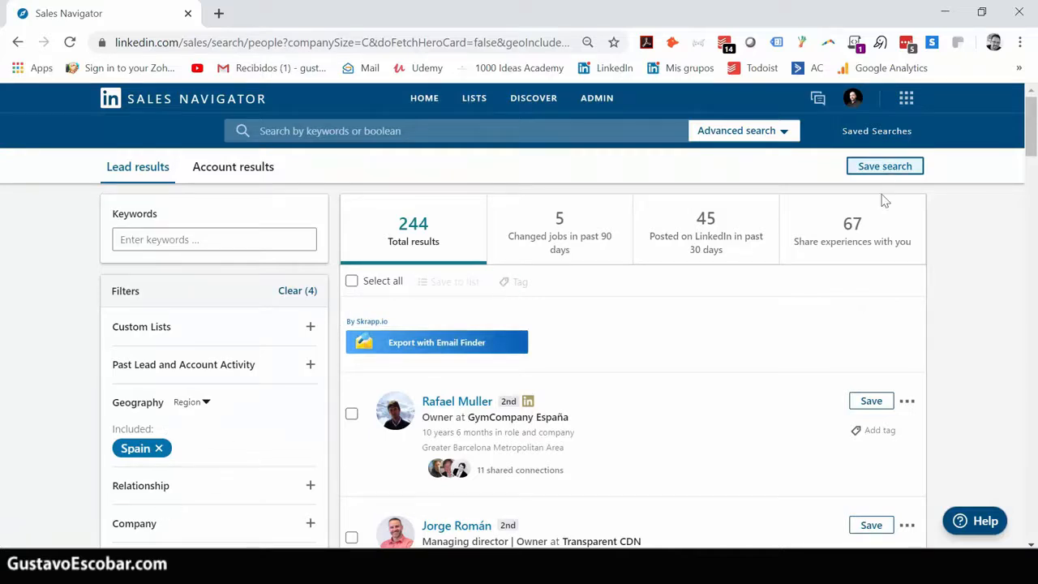
left_click(884, 166)
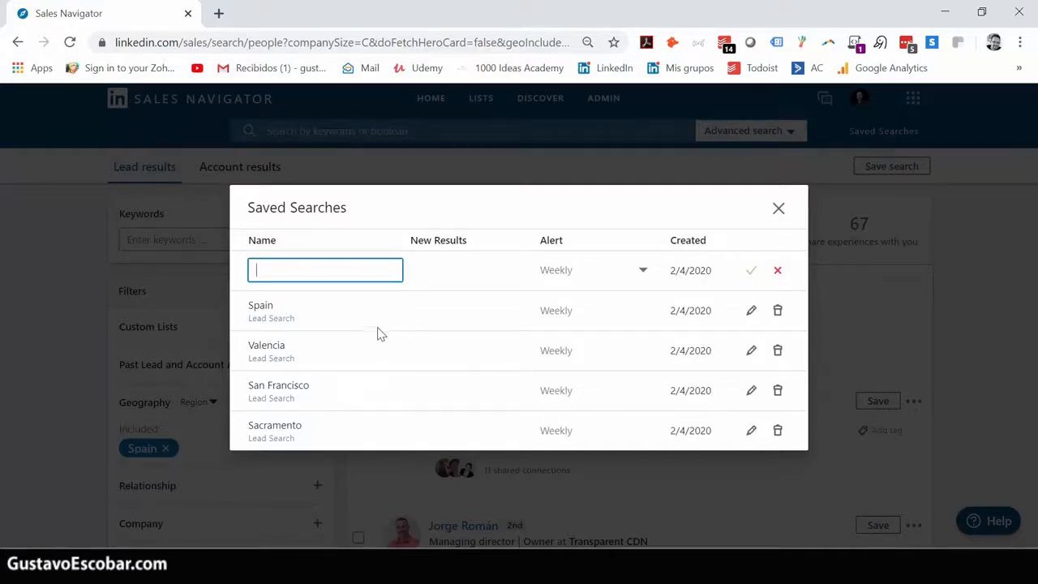
left_click(778, 213)
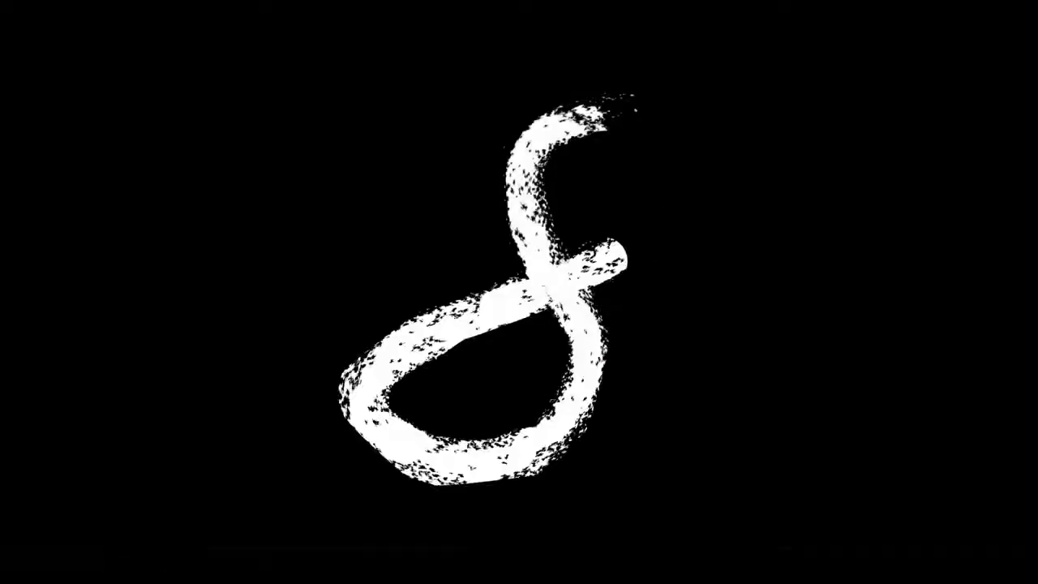